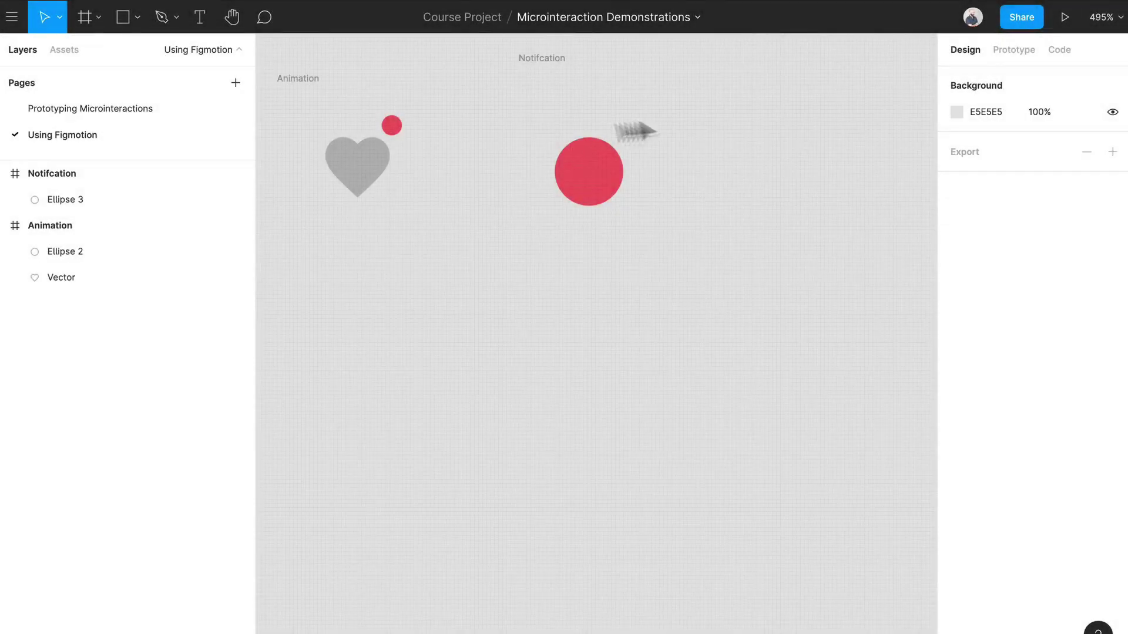
Step: Select the red 17×17 notification circle, Ellipse 3, on the canvas
click(604, 187)
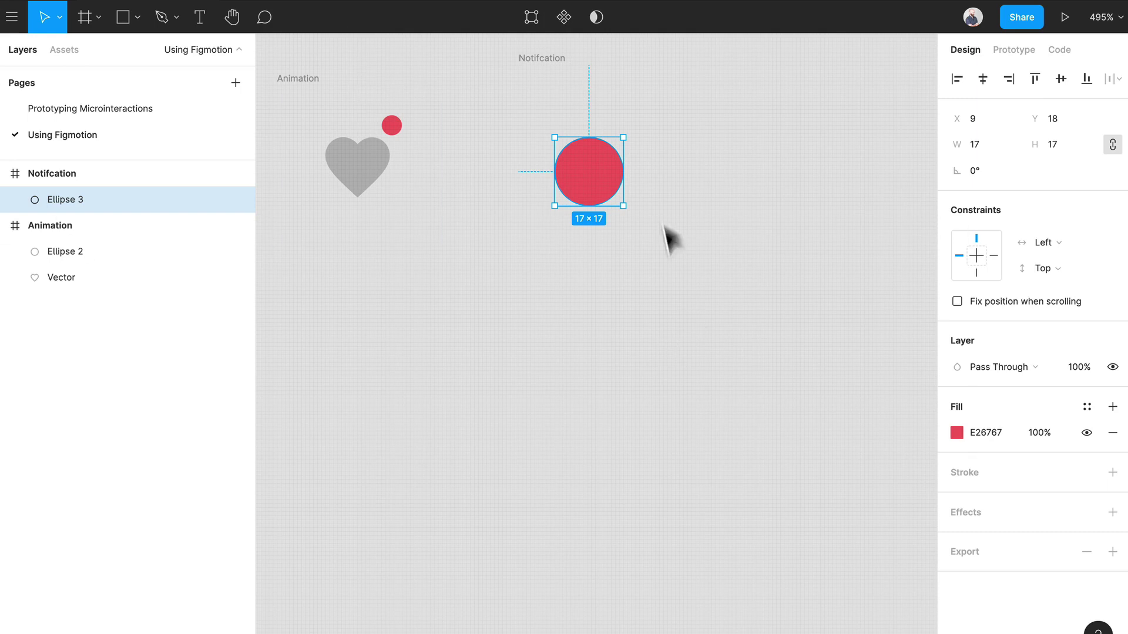
Step: Launch Figmotion on the Notifcation frame and preview the circle's existing bounce
click(569, 69)
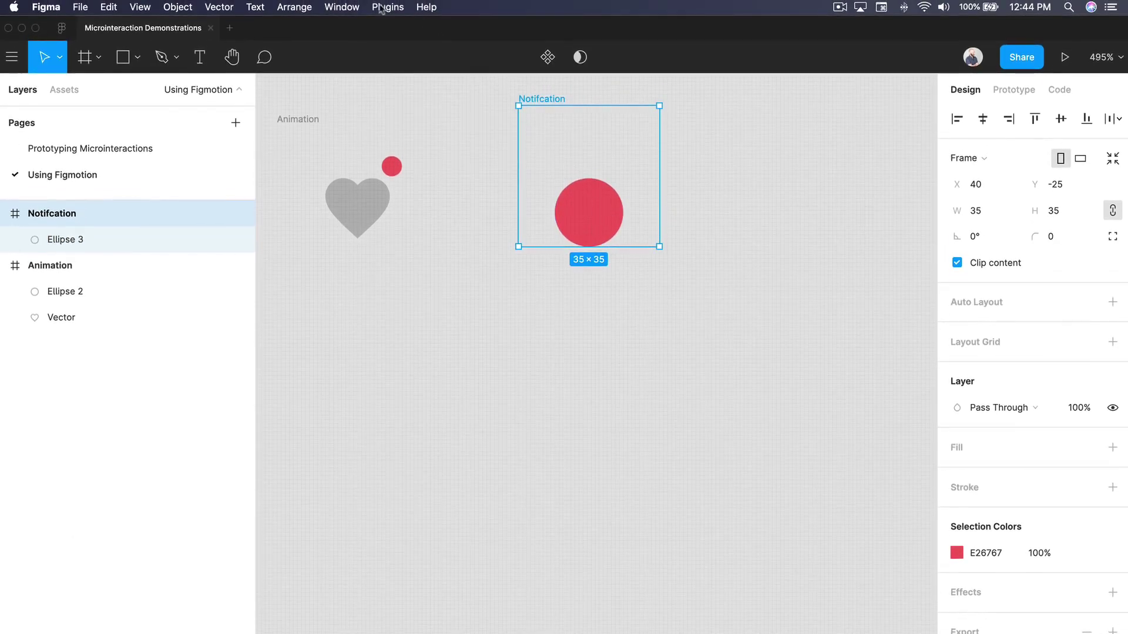
click(388, 6)
mouse_move(488, 228)
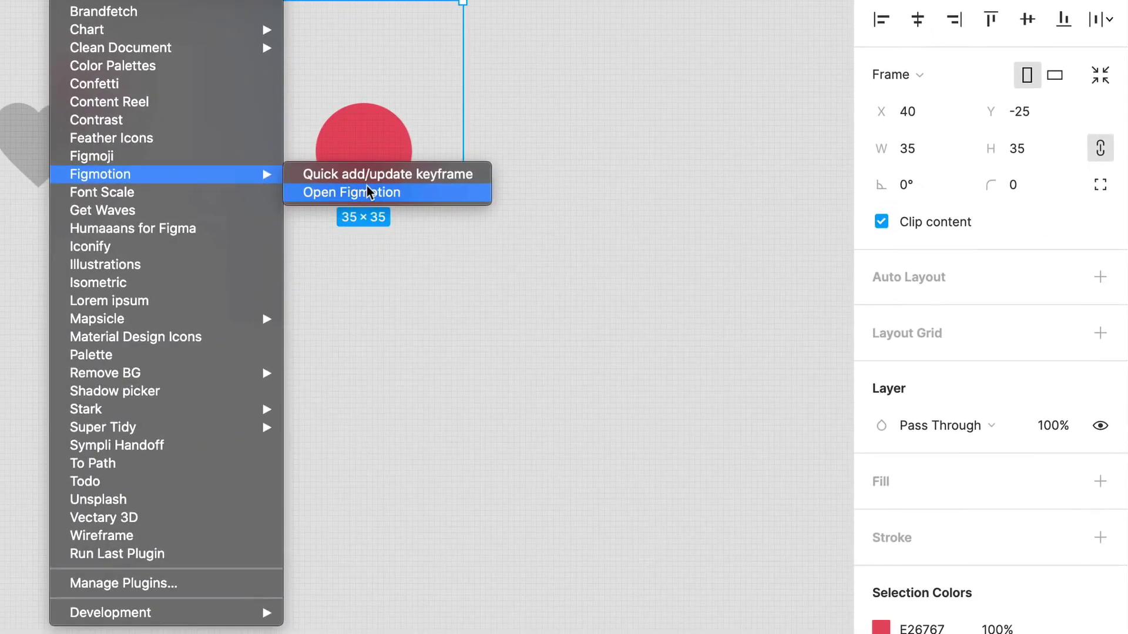
click(369, 192)
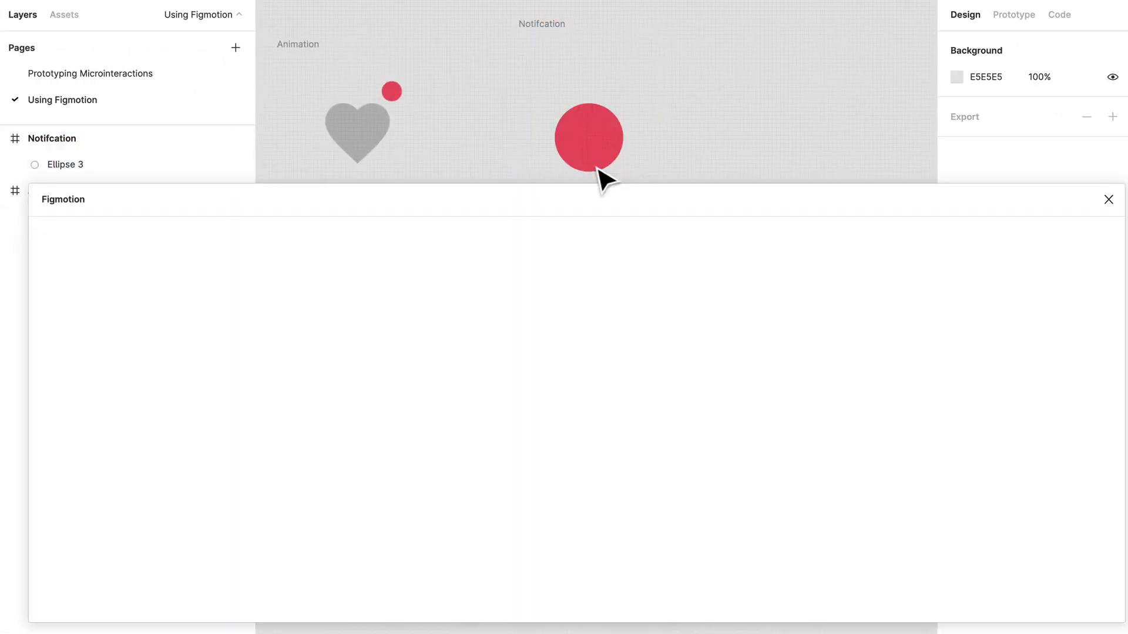
click(597, 169)
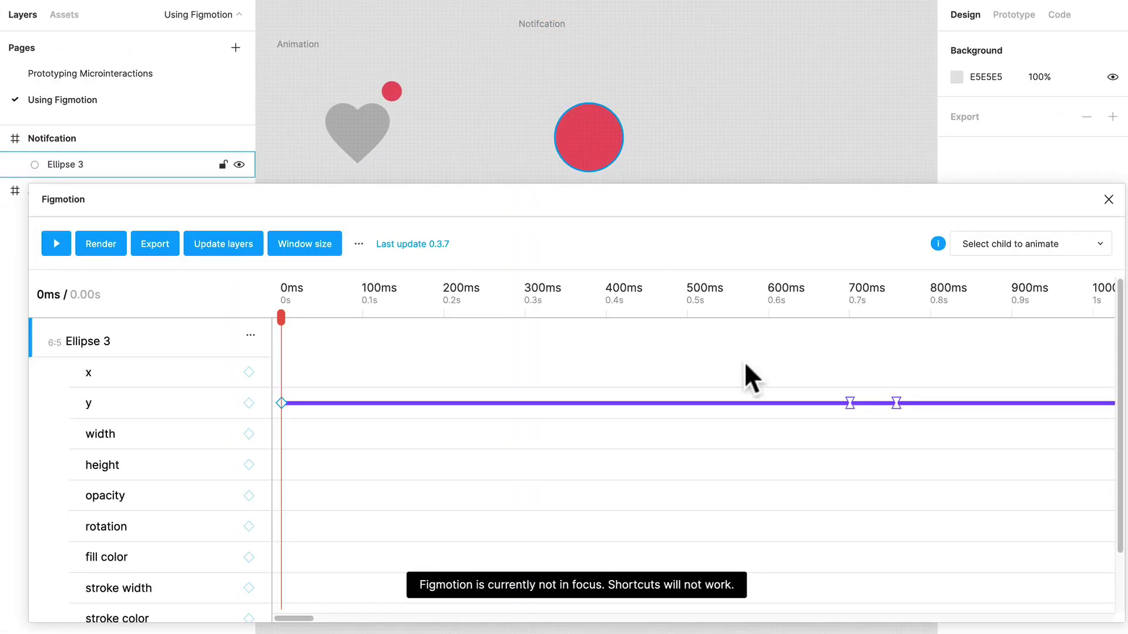
click(59, 246)
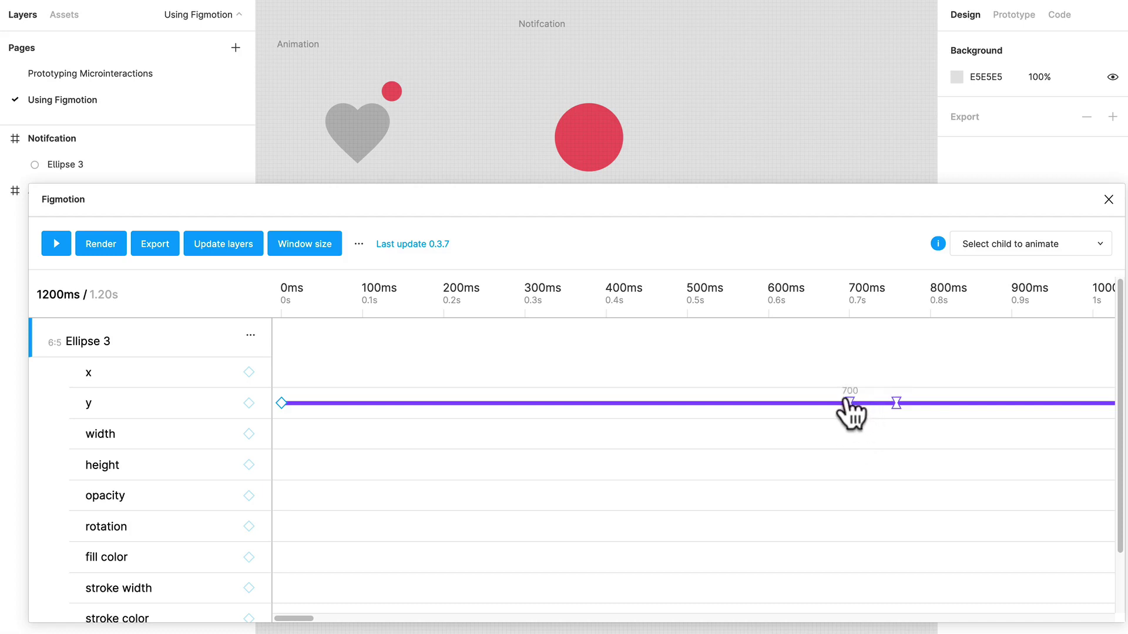
Step: Move the circle's y keyframes to 500ms and 600ms and replay the bounce
drag(848, 403, 688, 403)
click(693, 314)
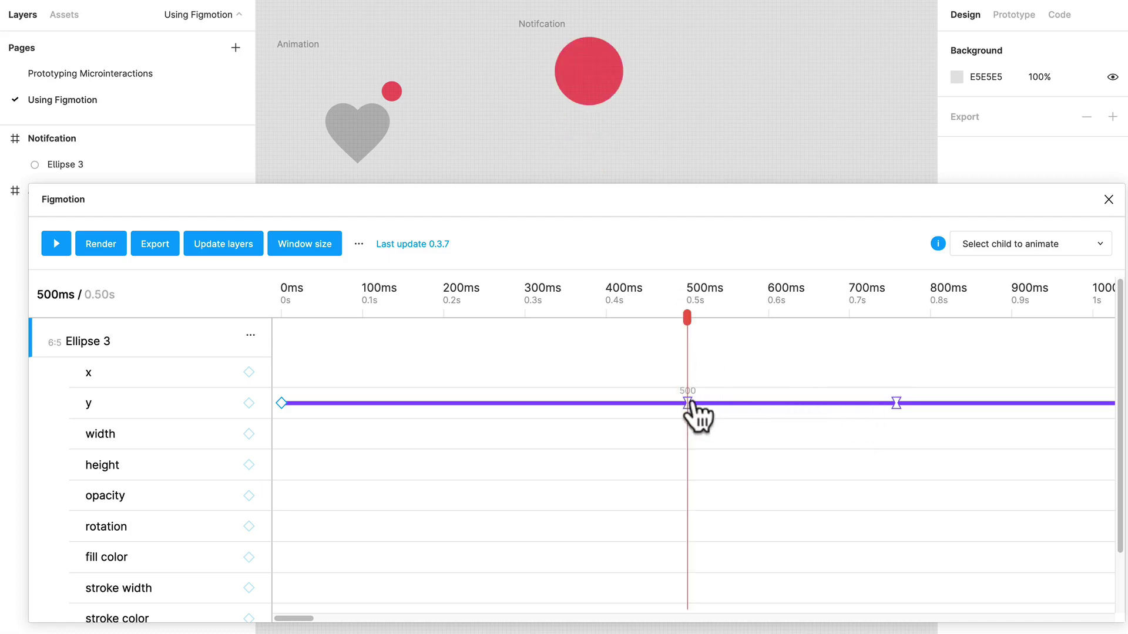
click(787, 297)
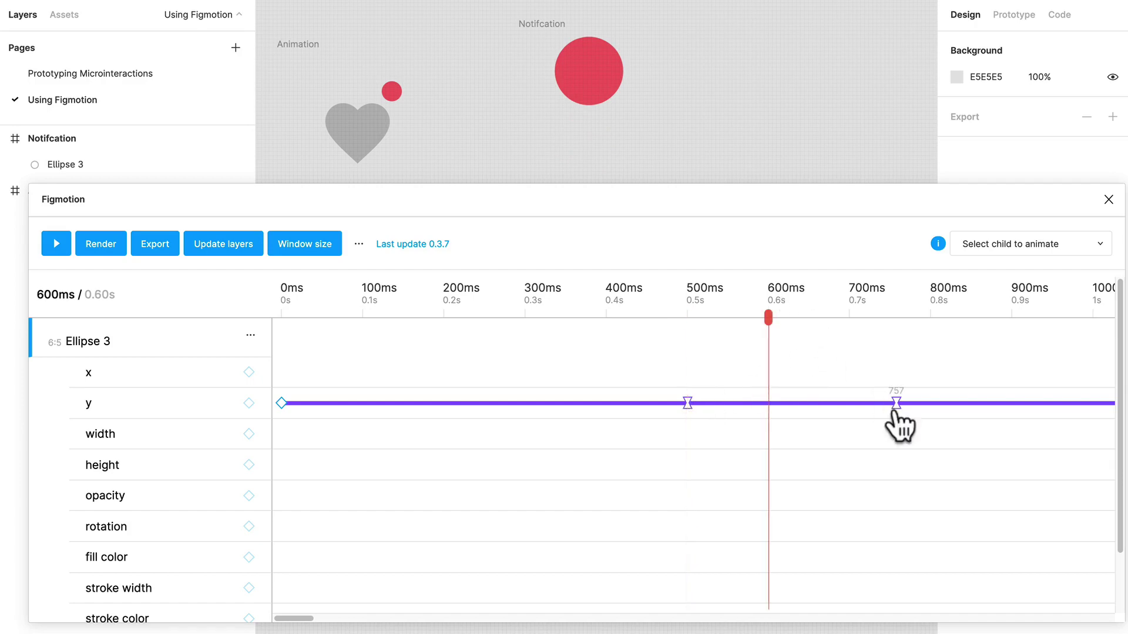
drag(896, 403, 770, 403)
click(52, 252)
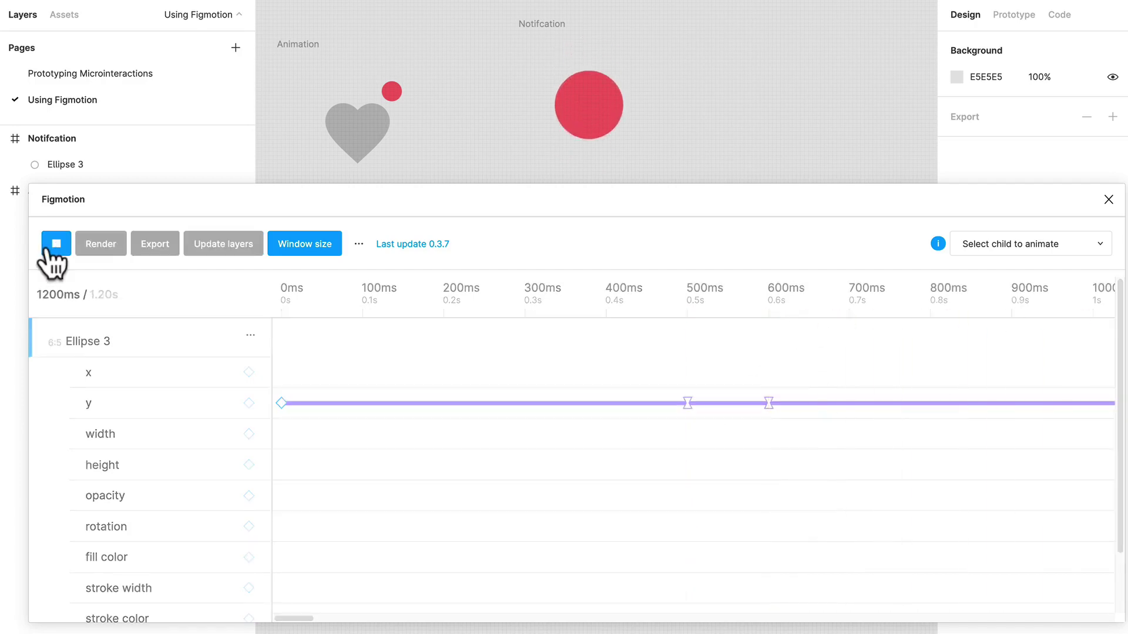
click(298, 298)
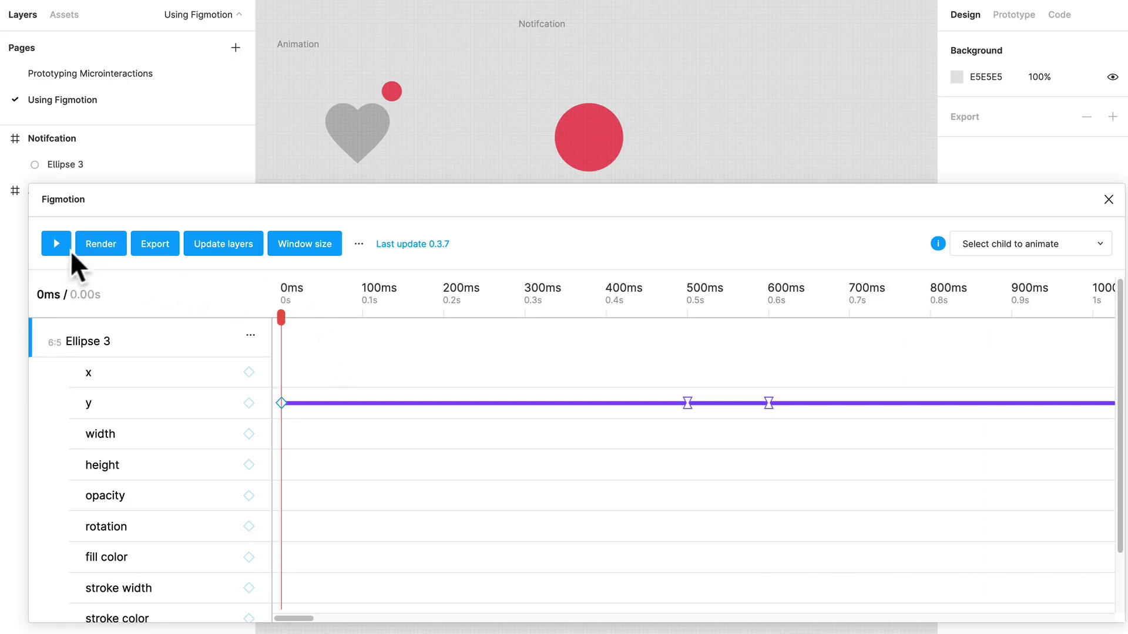
click(58, 245)
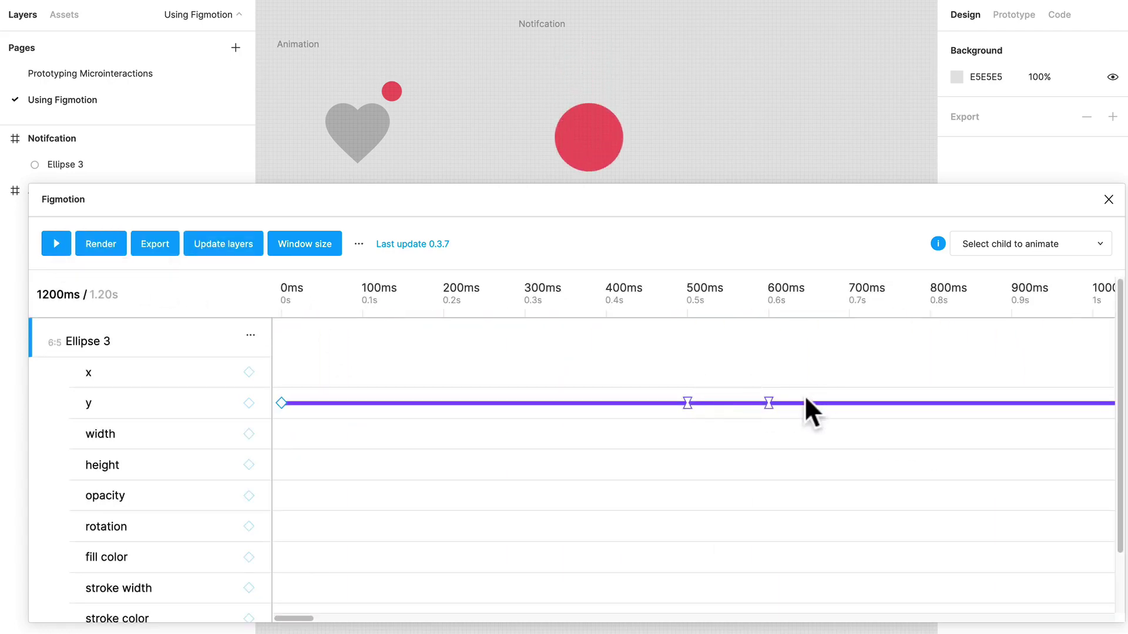
Step: Pull the y end keyframe from 1200ms back to 900ms and preview it
click(1011, 304)
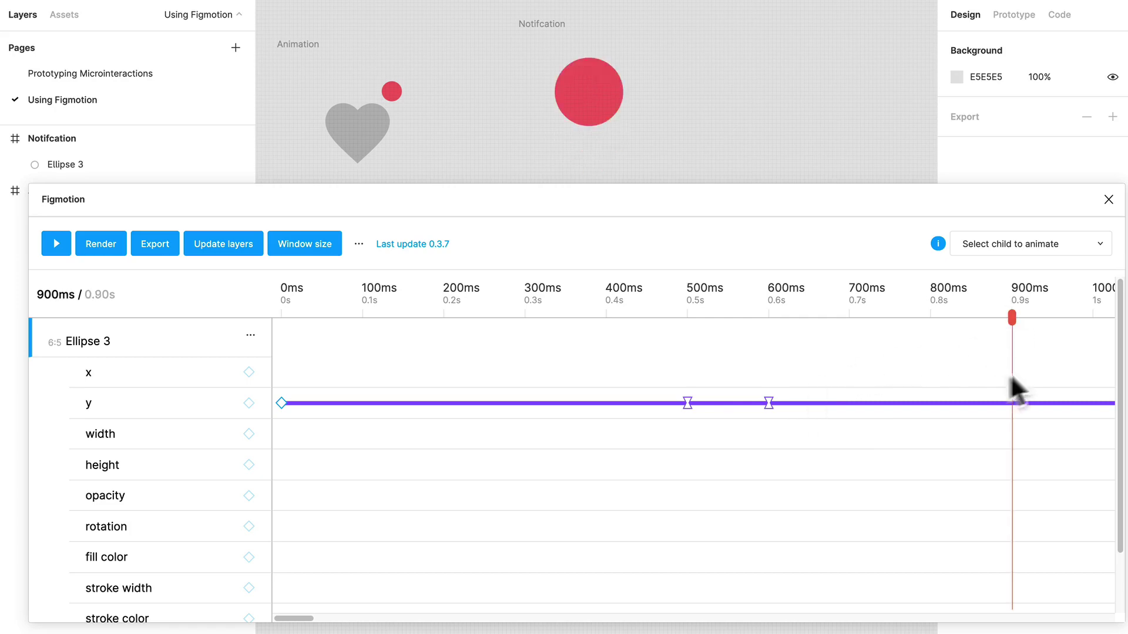
scroll(1004, 379, right, 10)
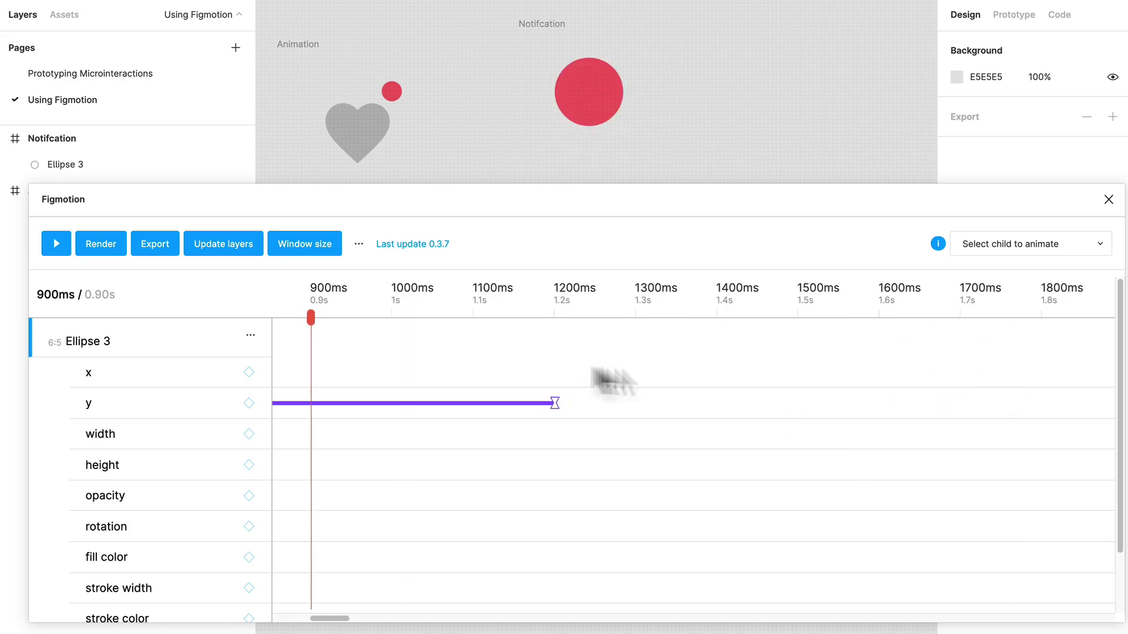
scroll(471, 394, left, 5)
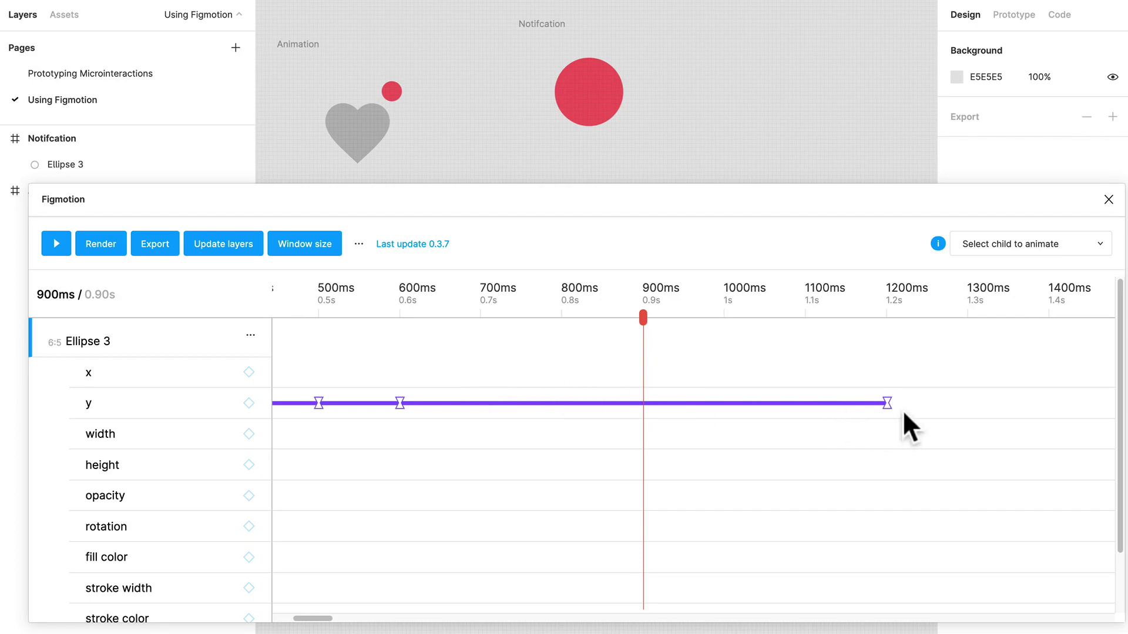
drag(887, 403, 642, 403)
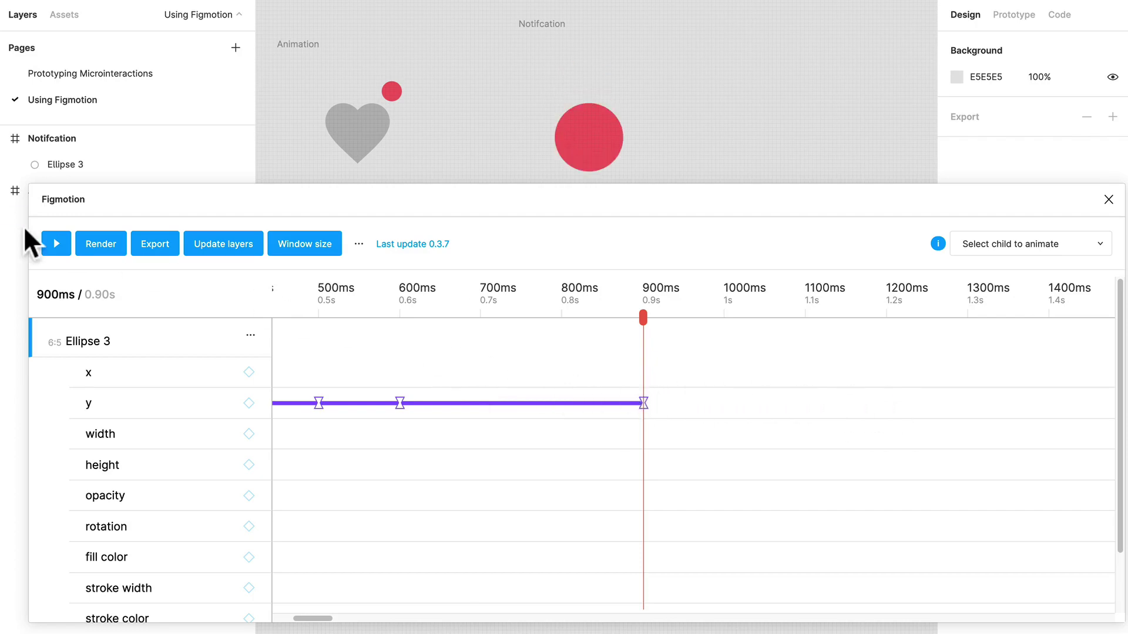
click(57, 244)
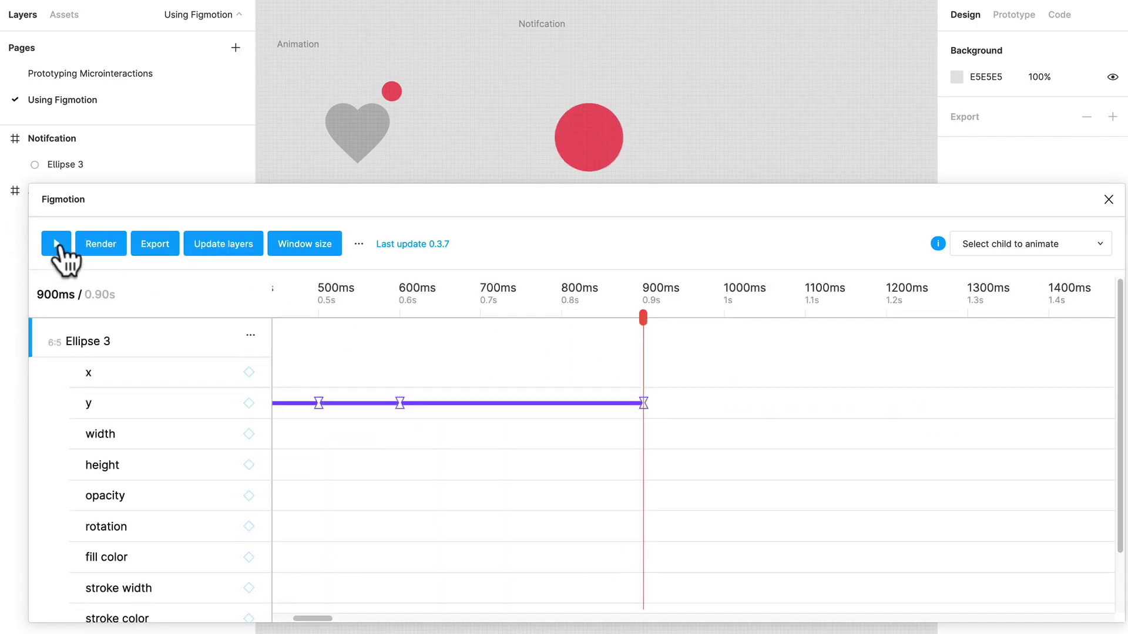
Step: Nudge the 600ms keyframe slightly earlier and move the end keyframe to 800ms
drag(400, 404, 366, 403)
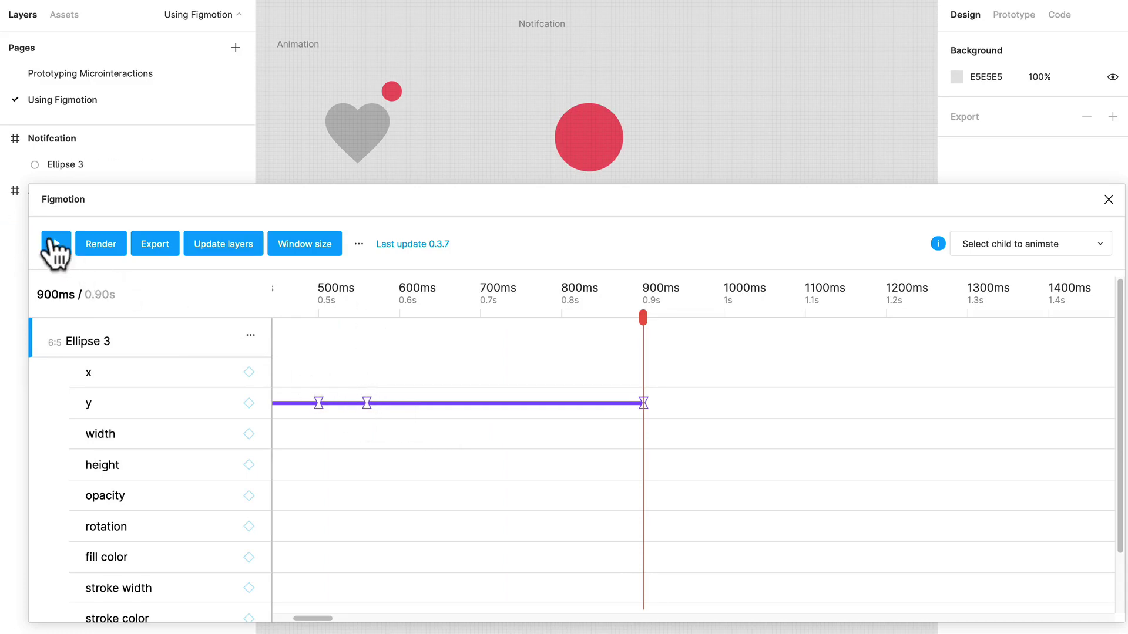
click(56, 244)
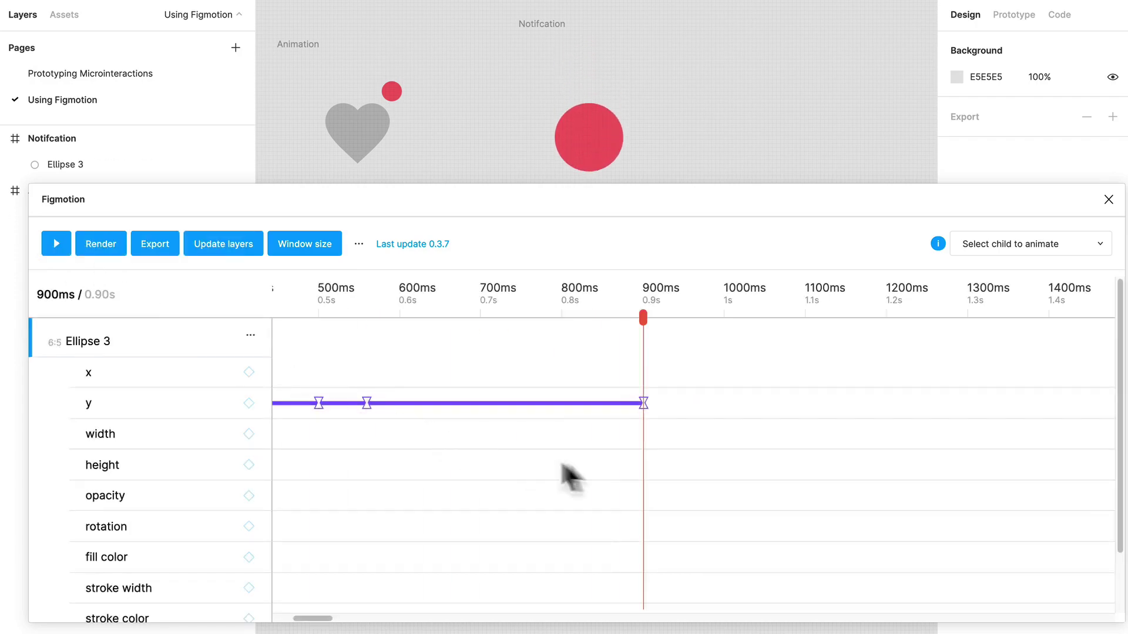
click(580, 292)
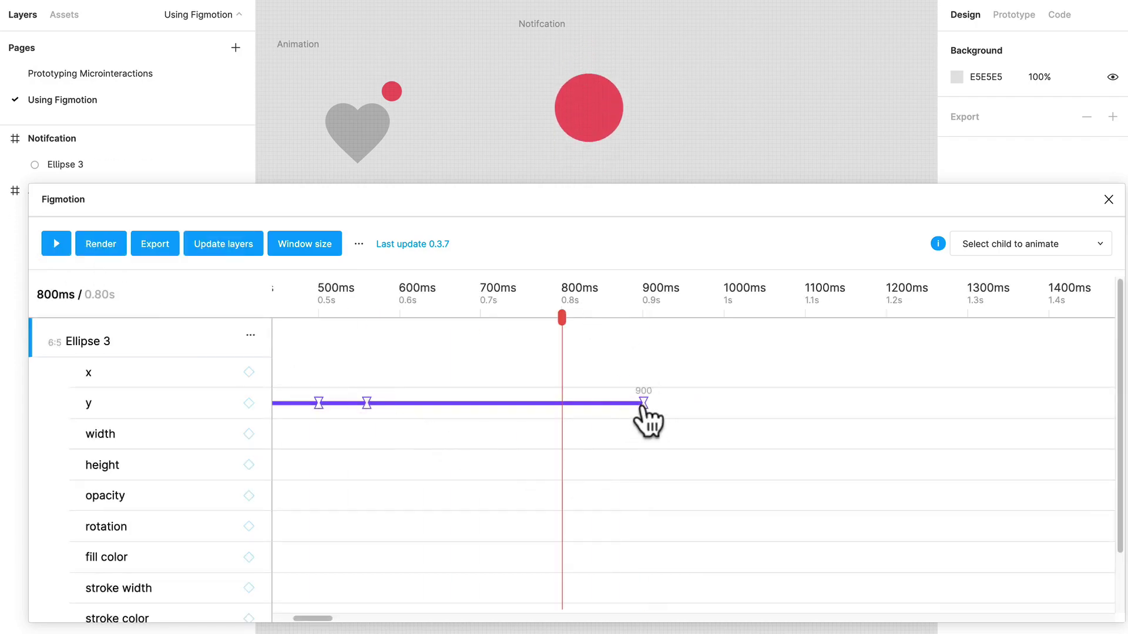
drag(643, 403, 562, 403)
click(56, 243)
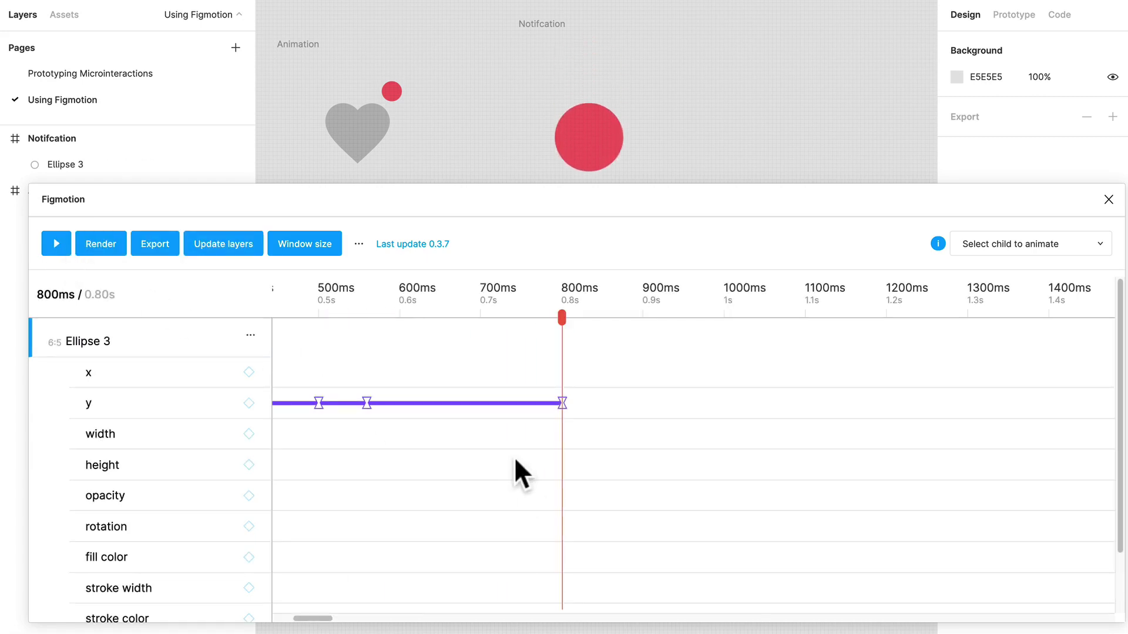
scroll(540, 428, left, 2)
scroll(538, 428, left, 5)
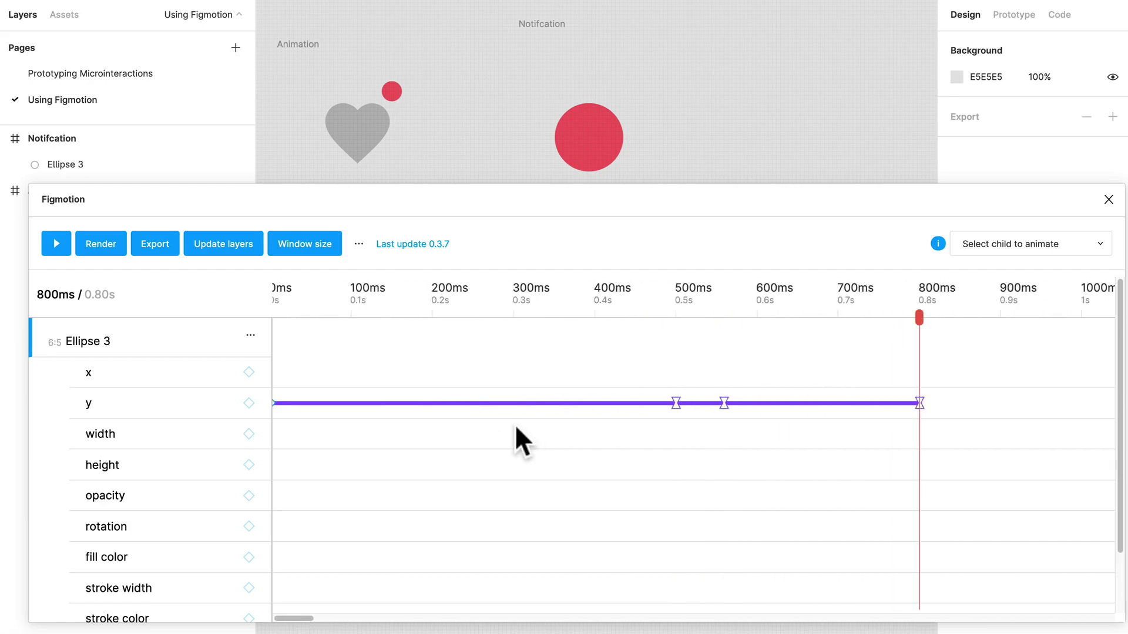
scroll(513, 425, left, 1)
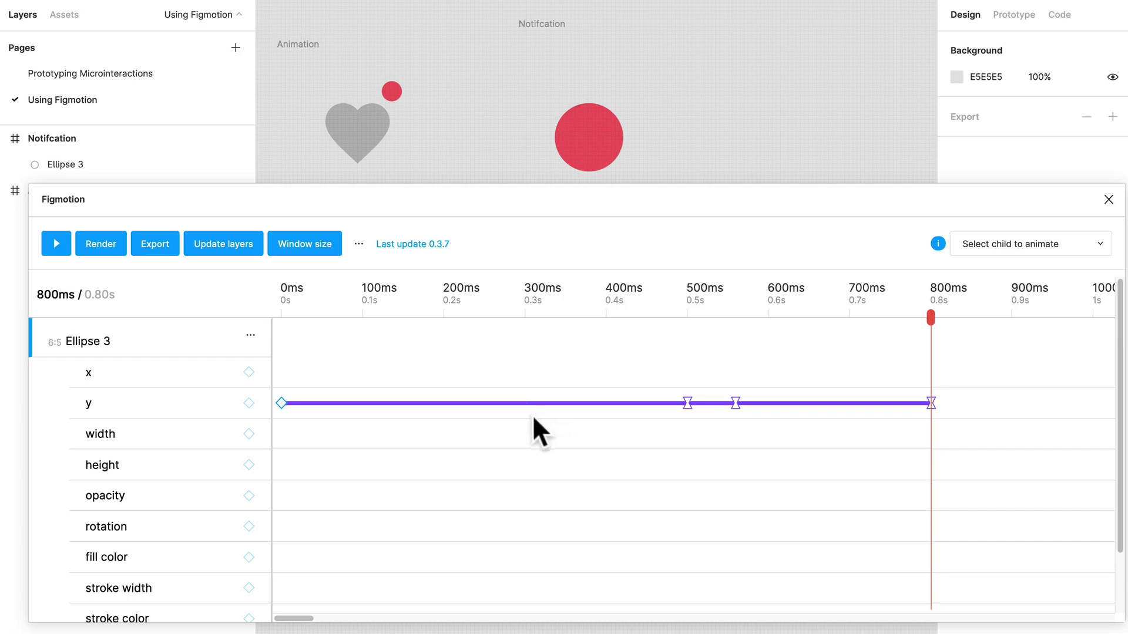
Step: Shift the y track's starting keyframe from 0ms to 100ms
click(282, 301)
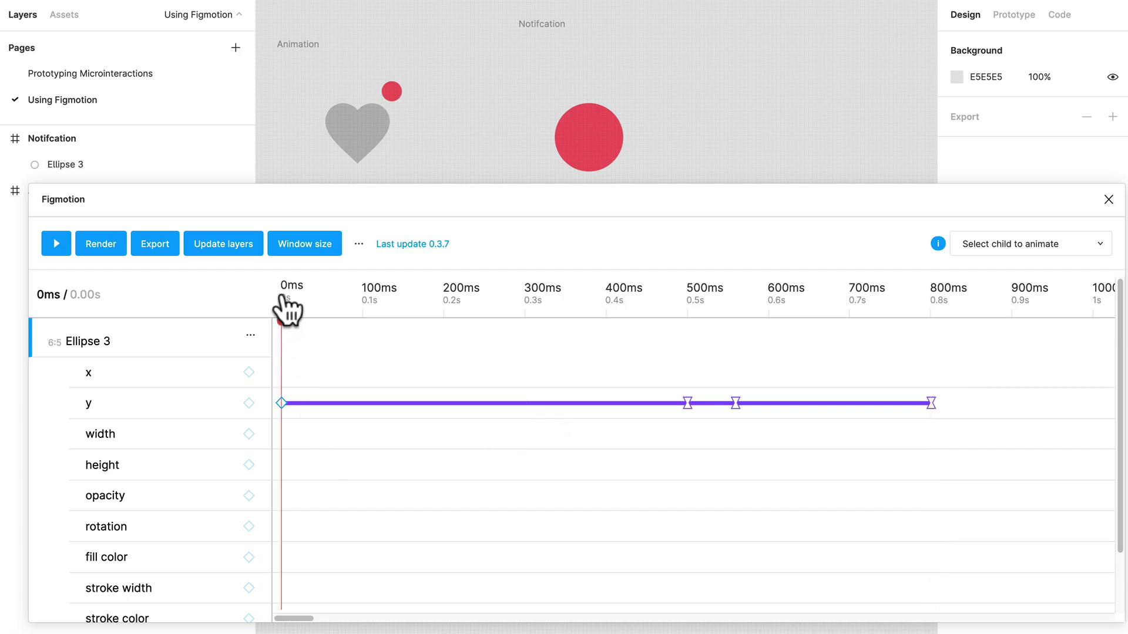
click(281, 403)
click(372, 310)
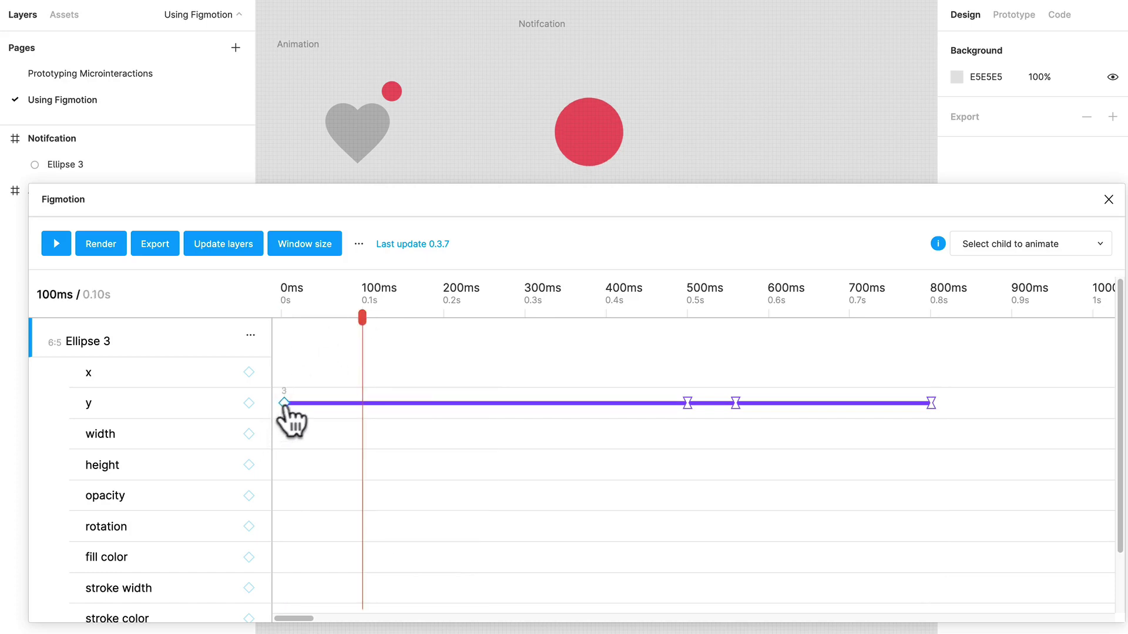
drag(286, 404, 357, 415)
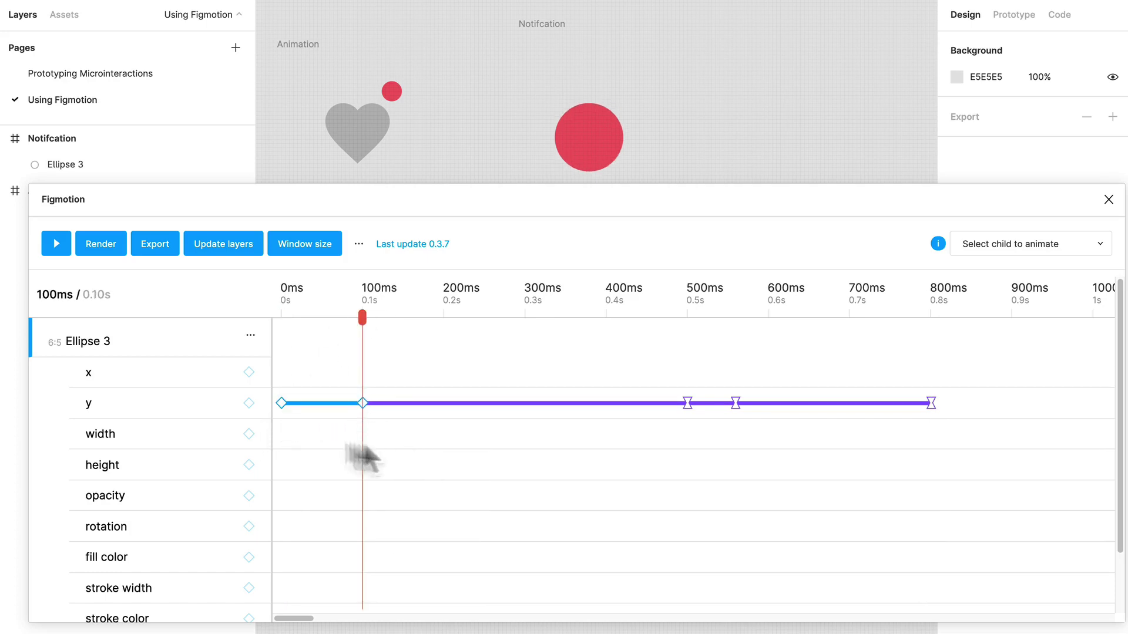
Step: Add width keyframes at 0ms and 100ms, set width 18 at 100ms, and preview
click(248, 435)
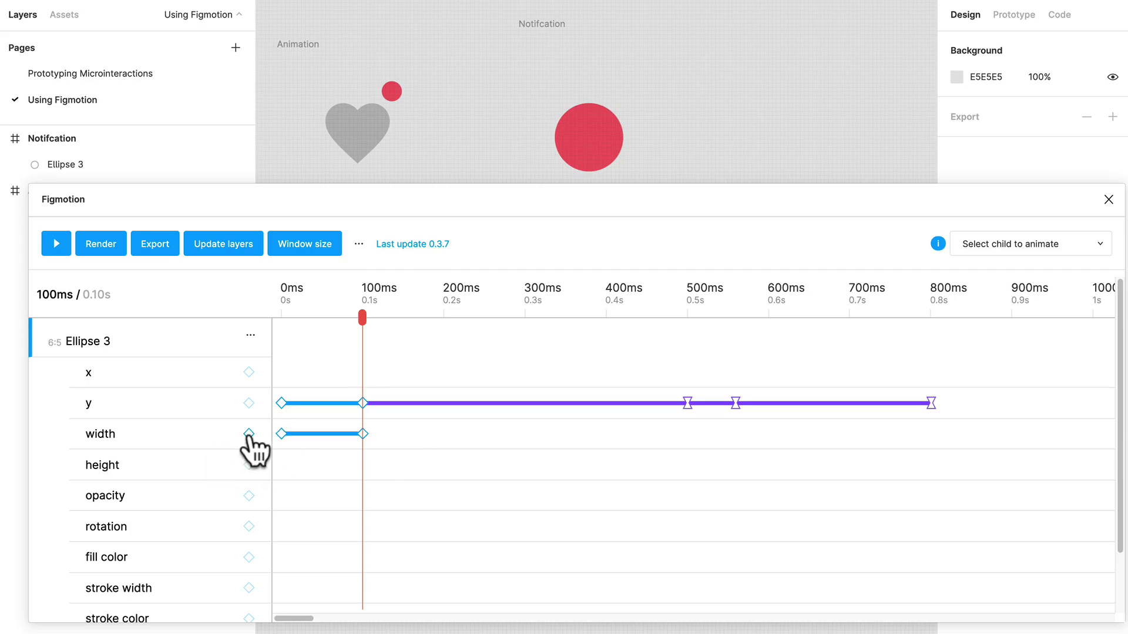
click(363, 435)
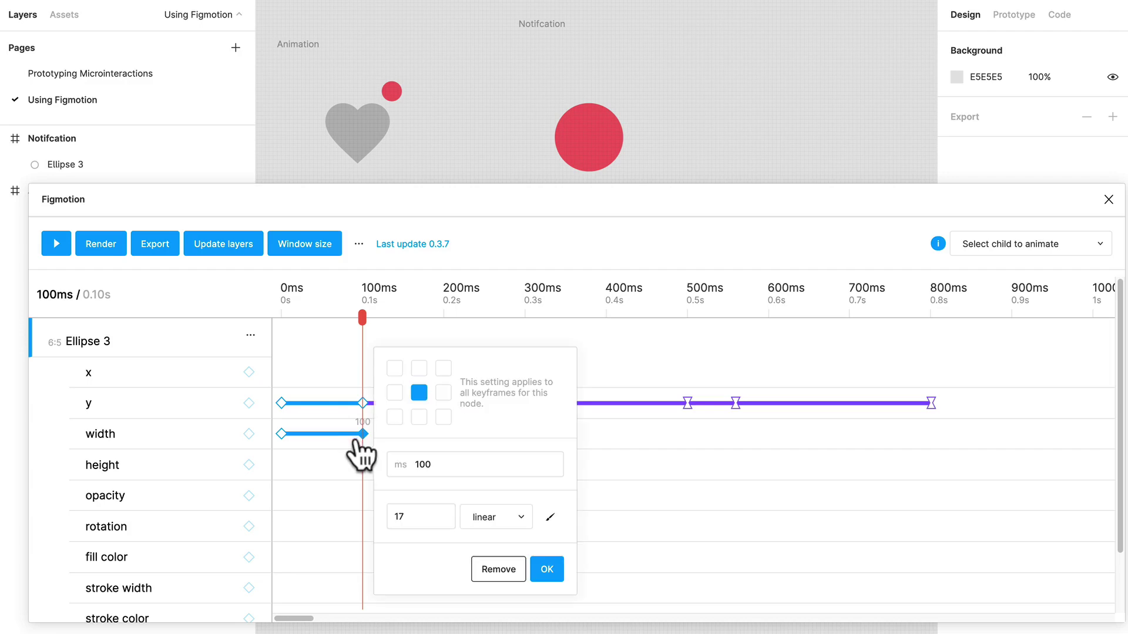
click(427, 517)
text(18)
key(Return)
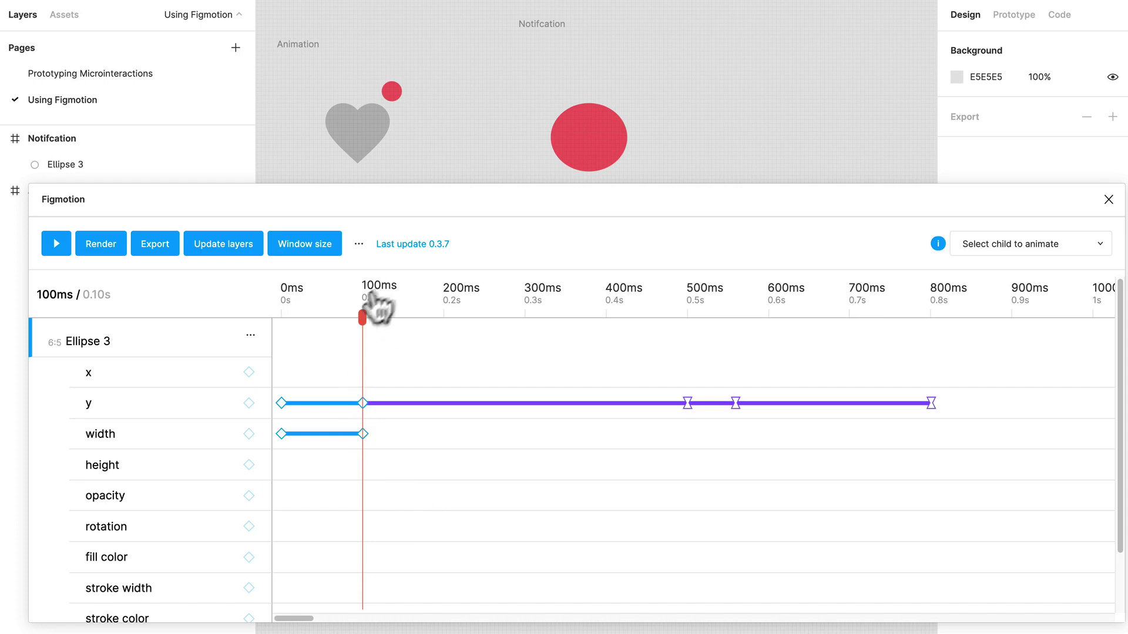
drag(363, 319, 199, 305)
click(57, 244)
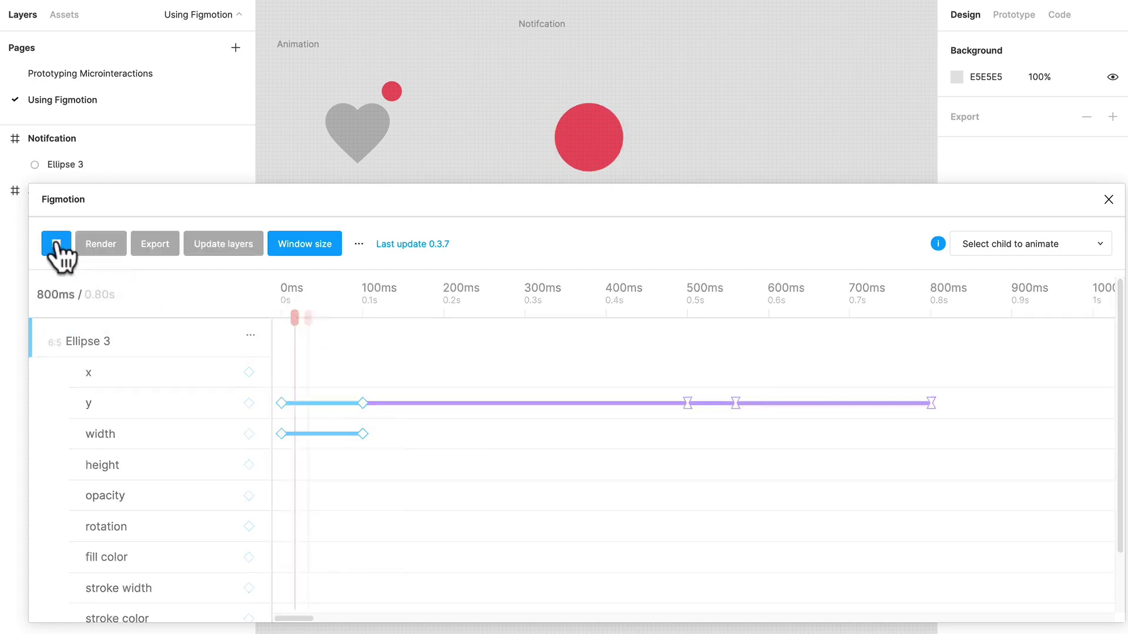
Step: Set the 0ms width keyframe to 10 and replay the squash
click(282, 434)
text(10)
key(Return)
click(363, 434)
click(363, 436)
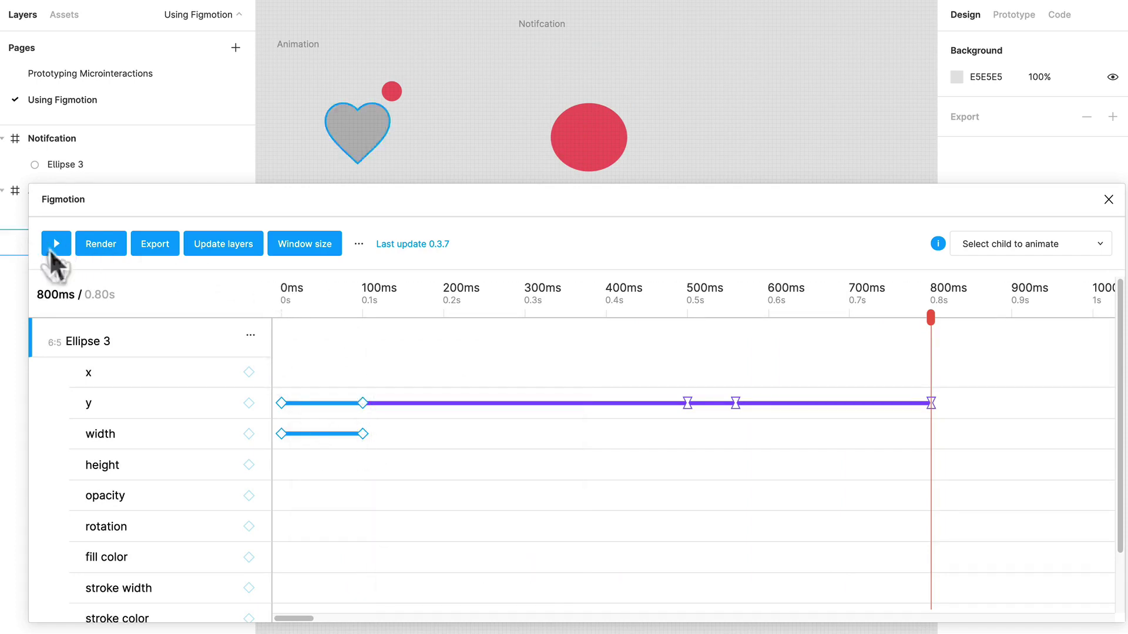
Step: Move the drop's end y keyframe and the width keyframe to 200ms
click(57, 244)
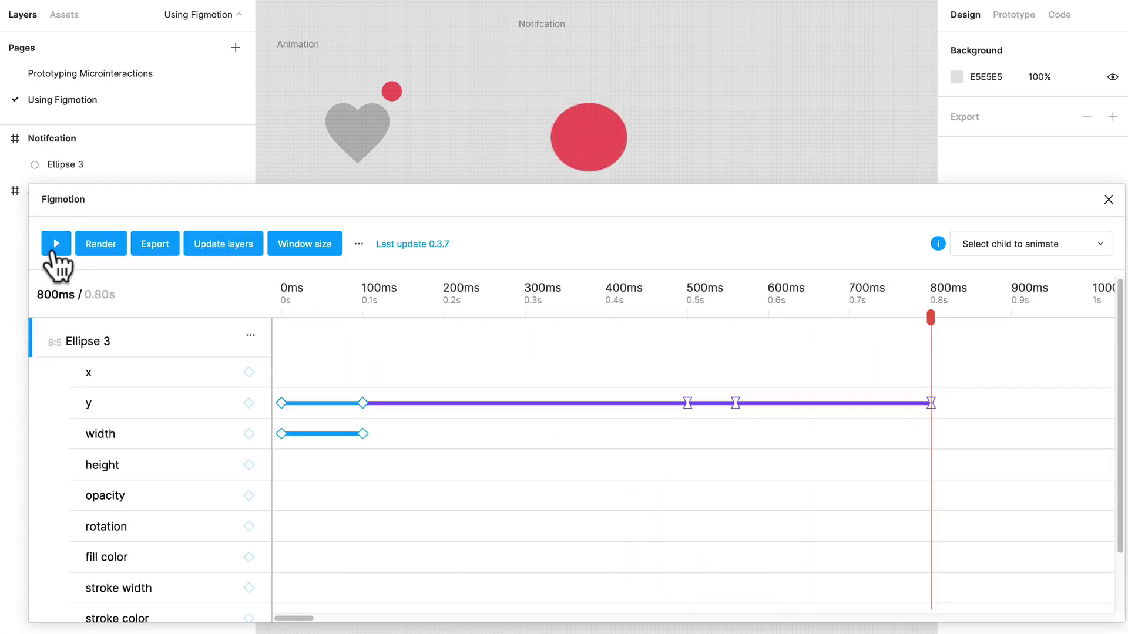
click(363, 434)
click(283, 443)
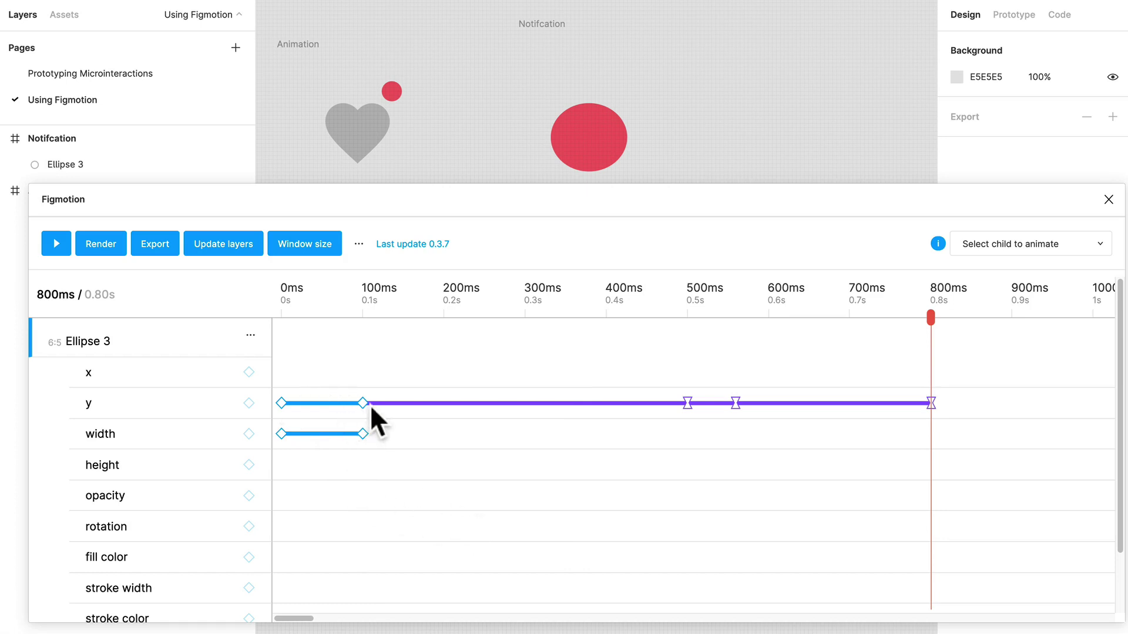
drag(366, 404, 443, 403)
click(444, 294)
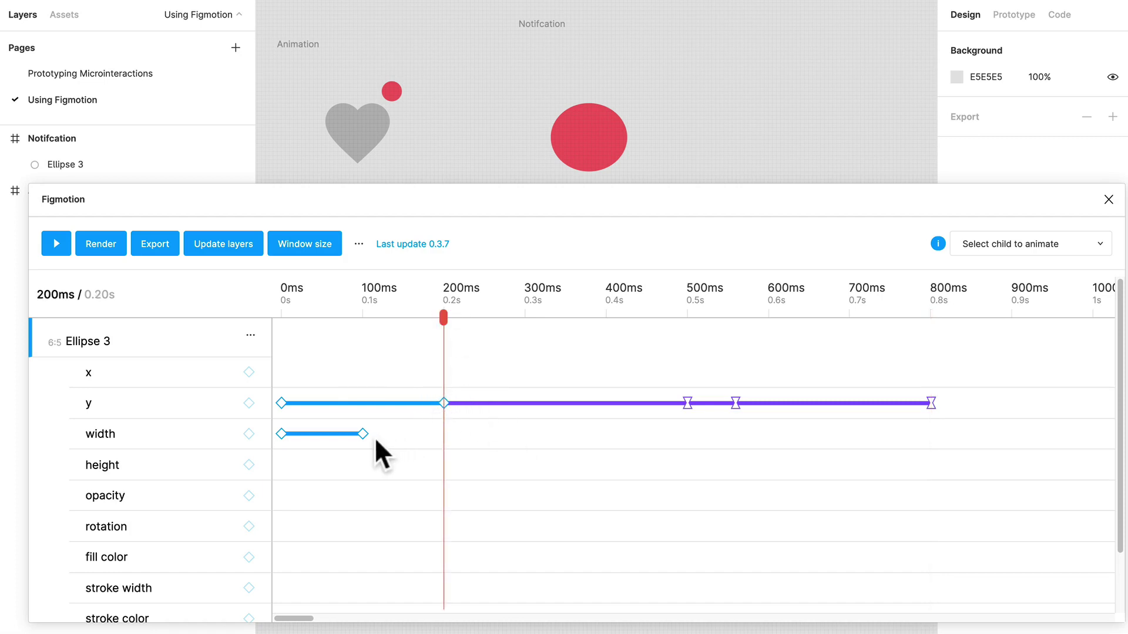
drag(363, 433, 444, 434)
Step: Set the starting width keyframe to 17
scroll(534, 464, down, 1)
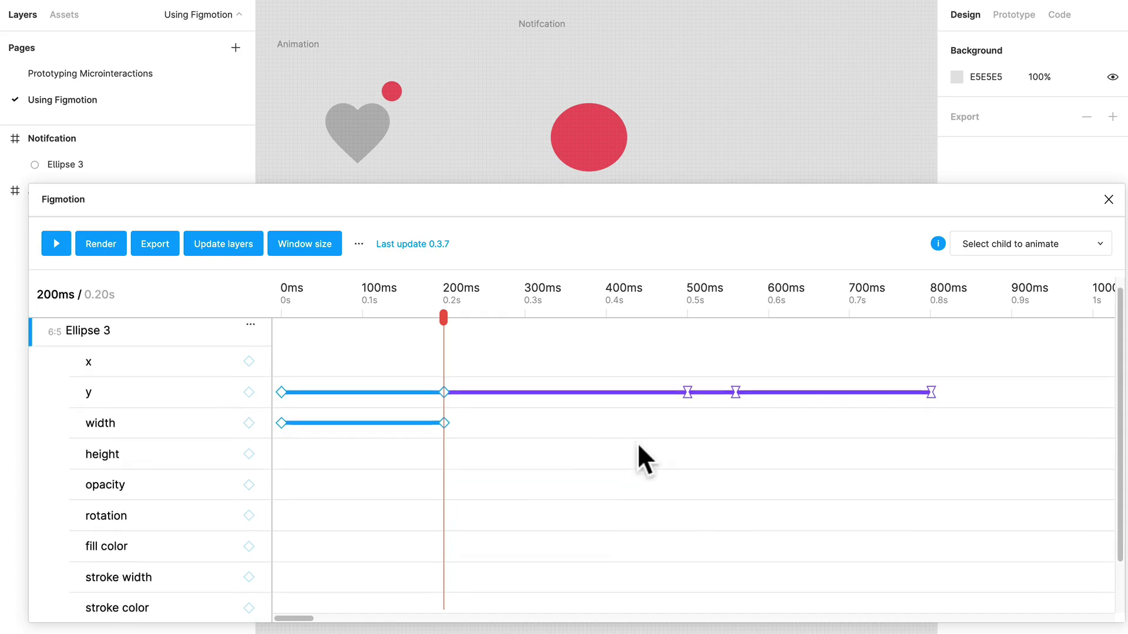
scroll(639, 446, up, 1)
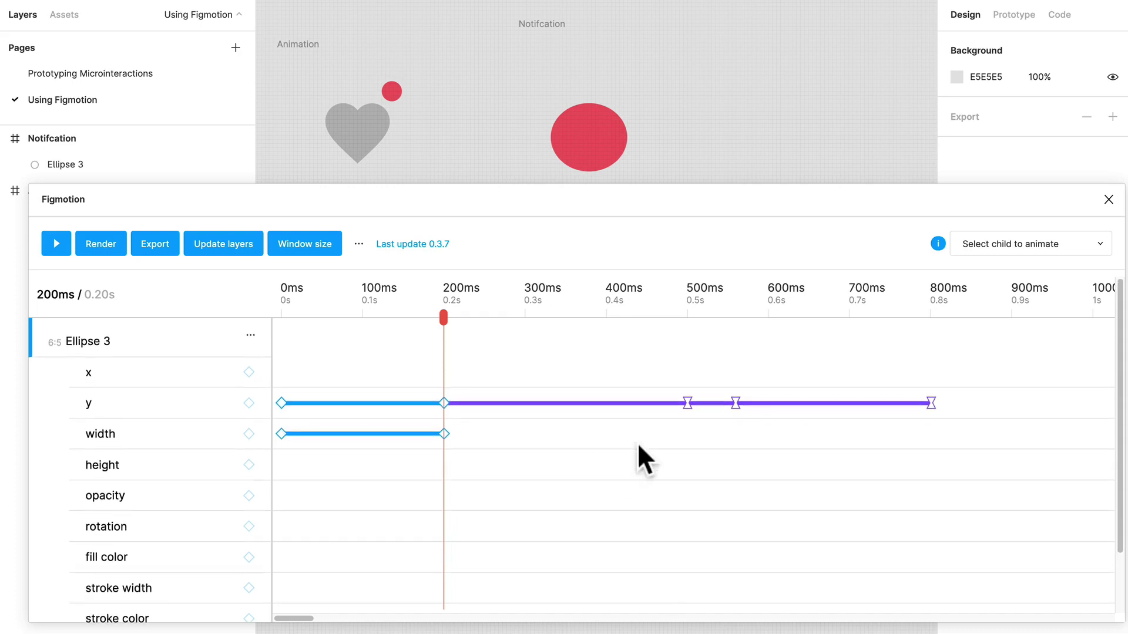
click(282, 433)
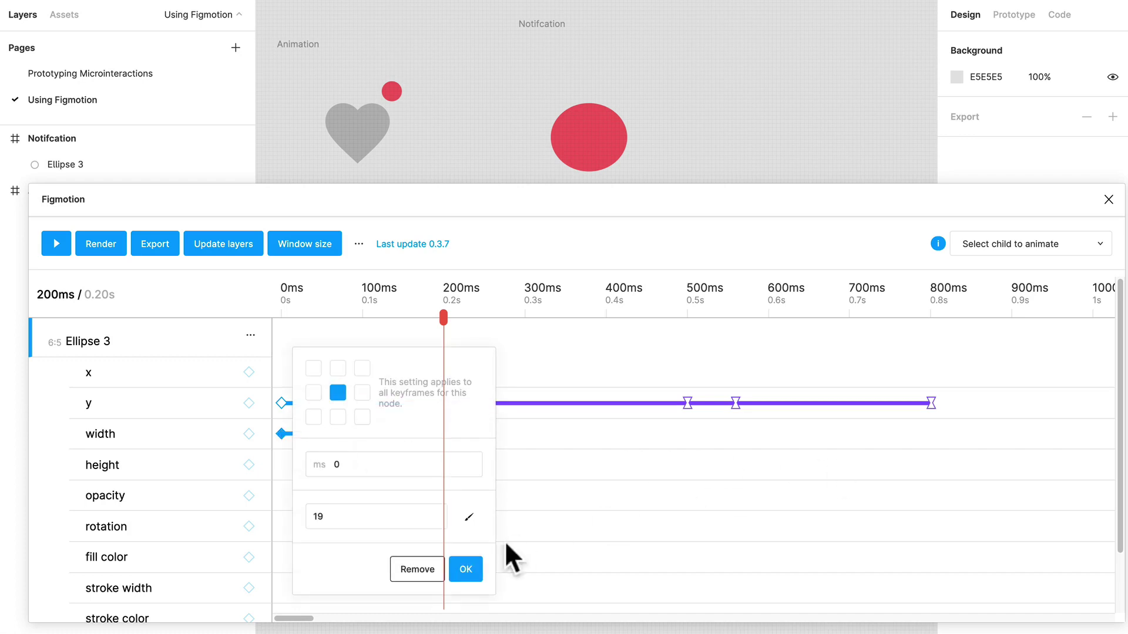
double_click(364, 517)
text(17)
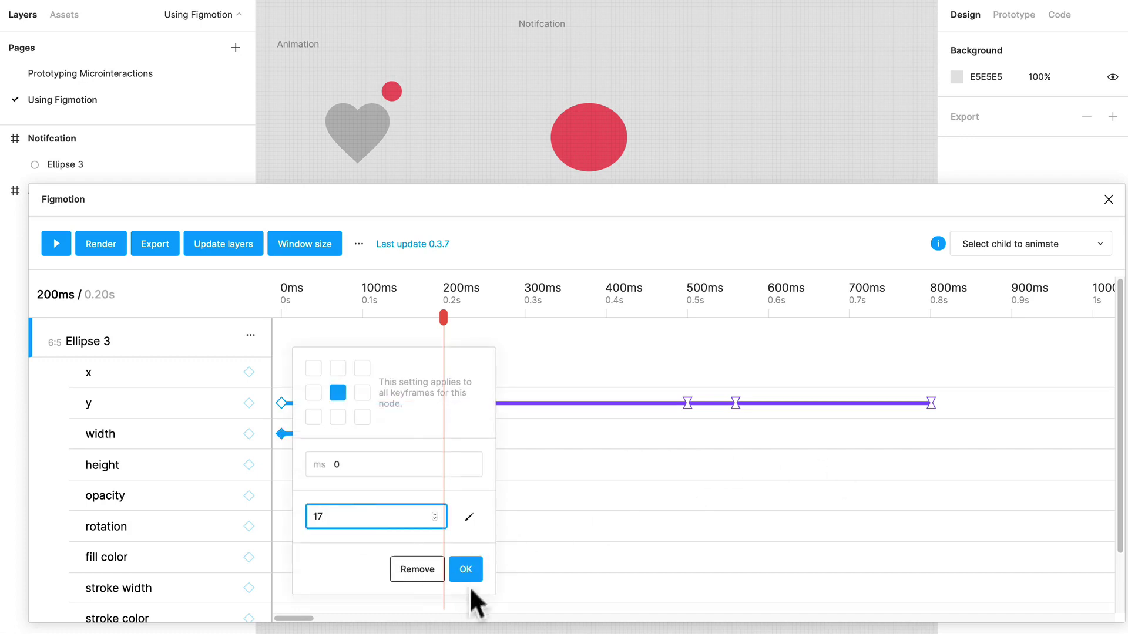
click(468, 573)
Step: Give the 200ms width keyframe easeInOut easing and play it back
click(445, 435)
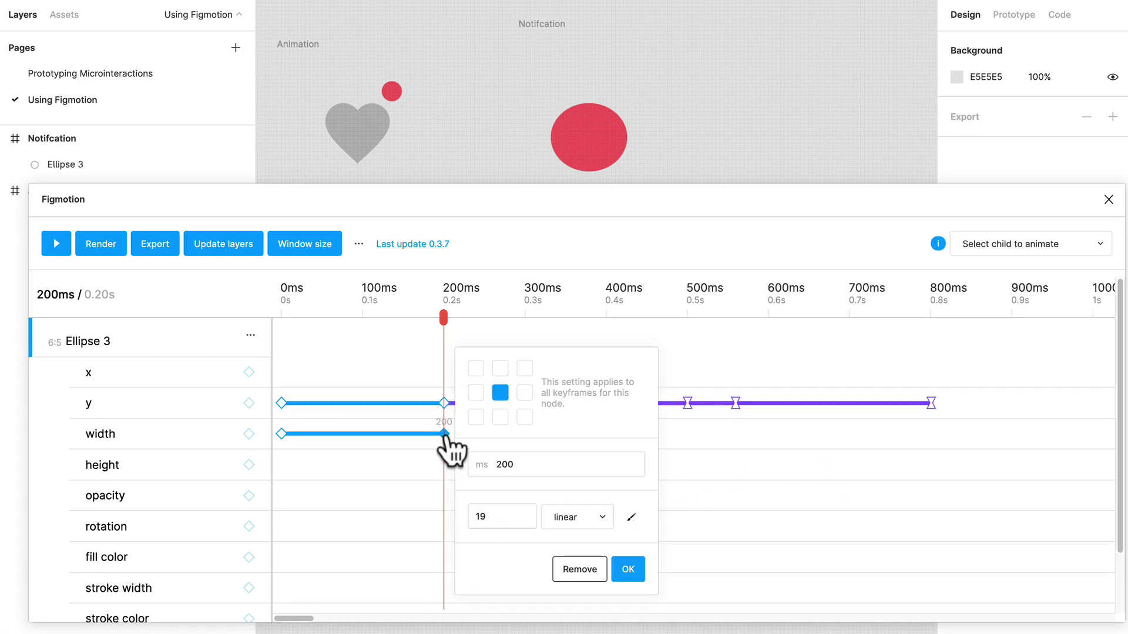
click(587, 523)
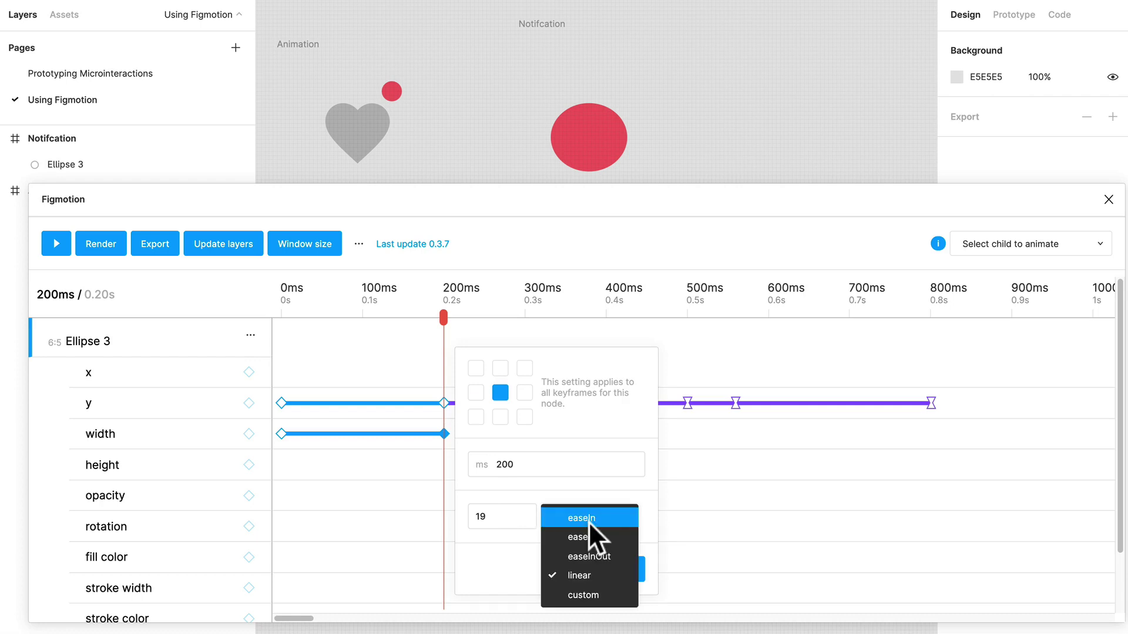
click(622, 555)
click(630, 571)
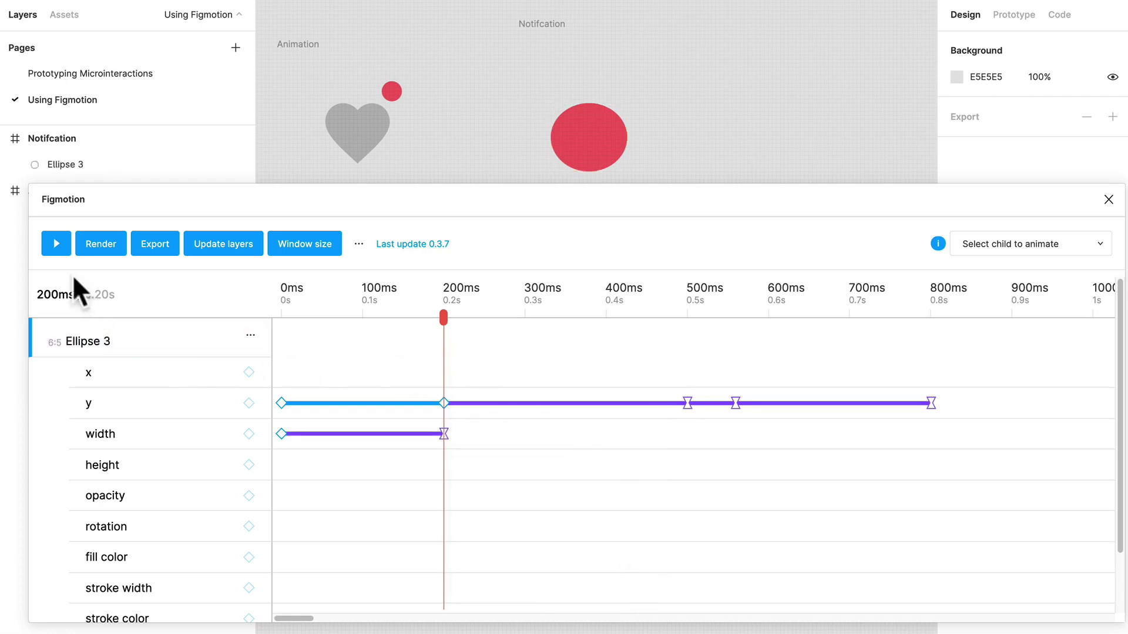
click(59, 252)
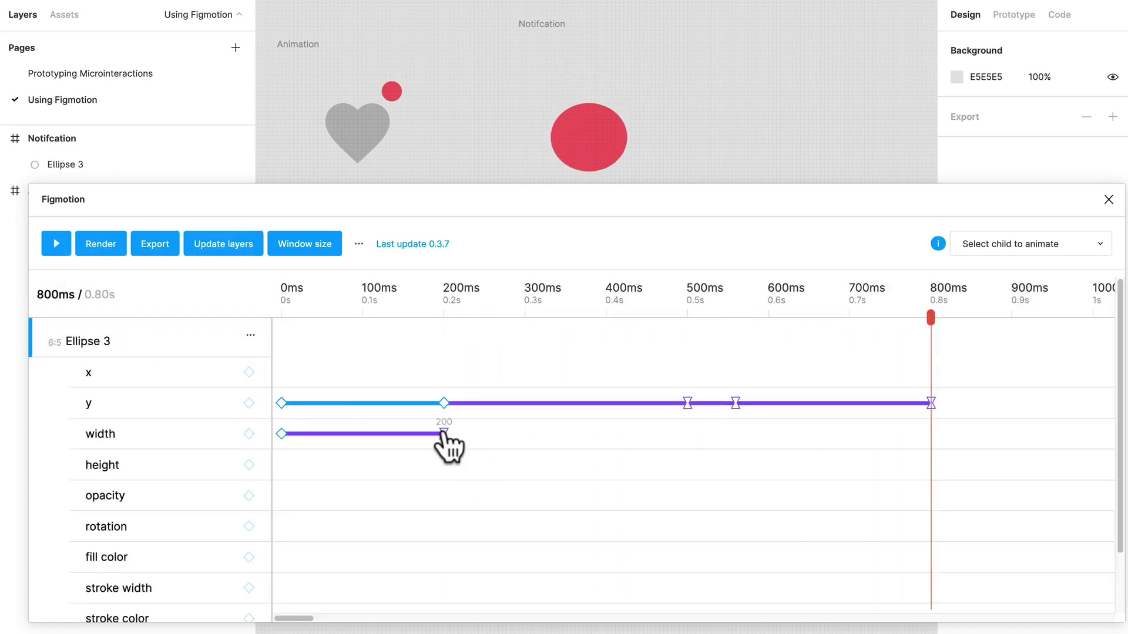
Step: Move the width peak to about 131ms and set width 17 with easeInOut at 200ms
drag(444, 435, 390, 450)
click(445, 305)
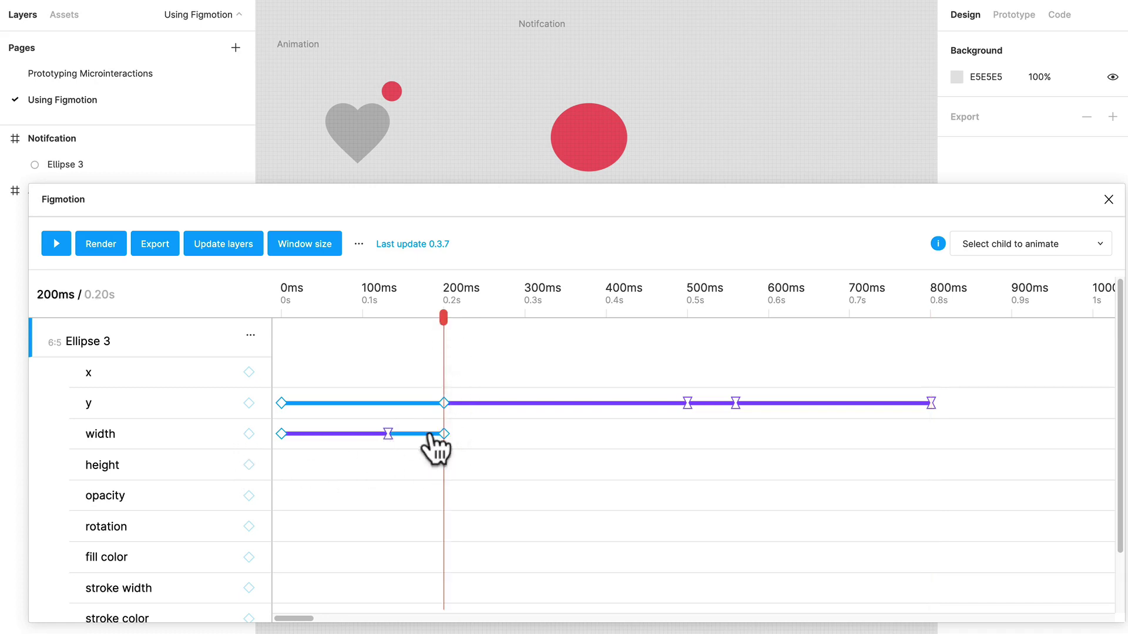
click(444, 434)
click(505, 519)
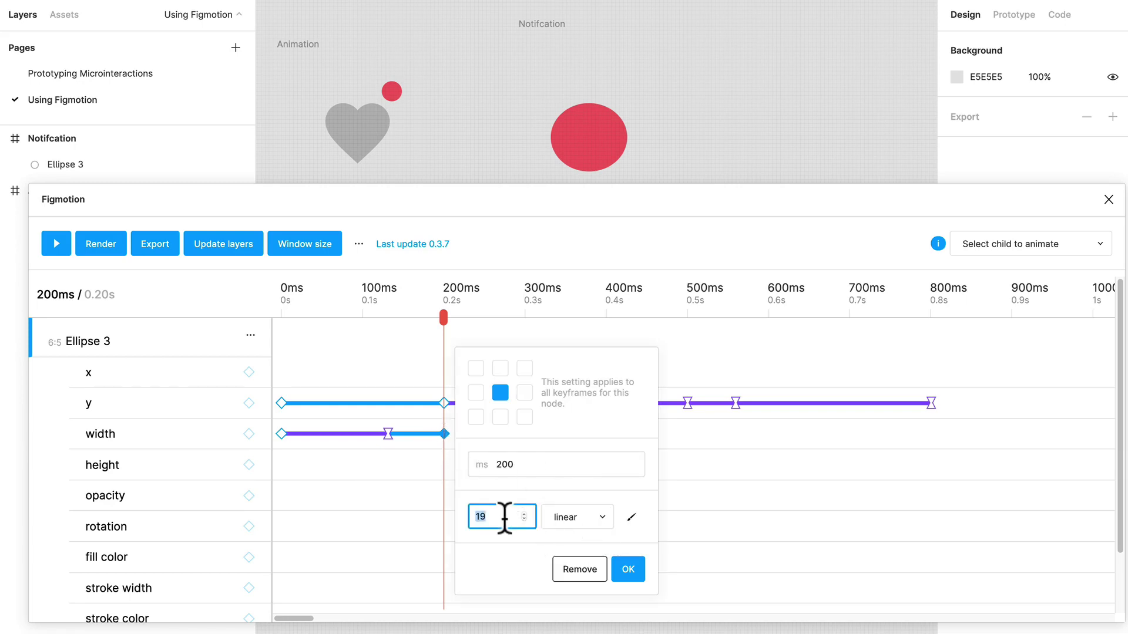
text(17)
click(593, 529)
click(593, 551)
click(625, 573)
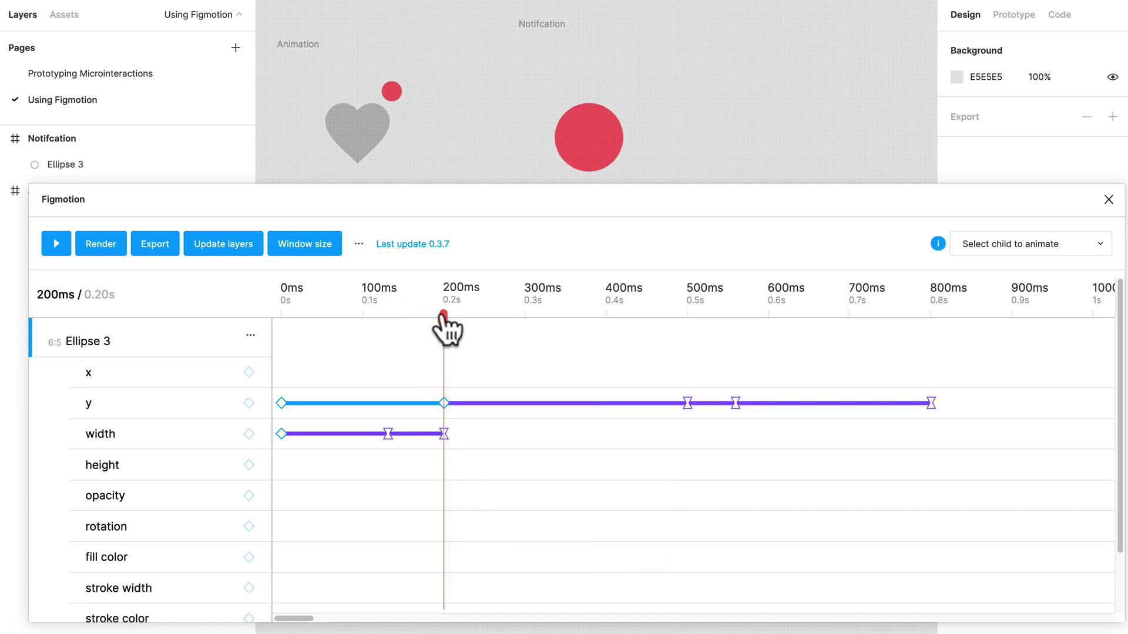
Step: Preview the bounce, then scrub the playhead to 132ms for a new keyframe
drag(445, 317, 244, 320)
click(56, 243)
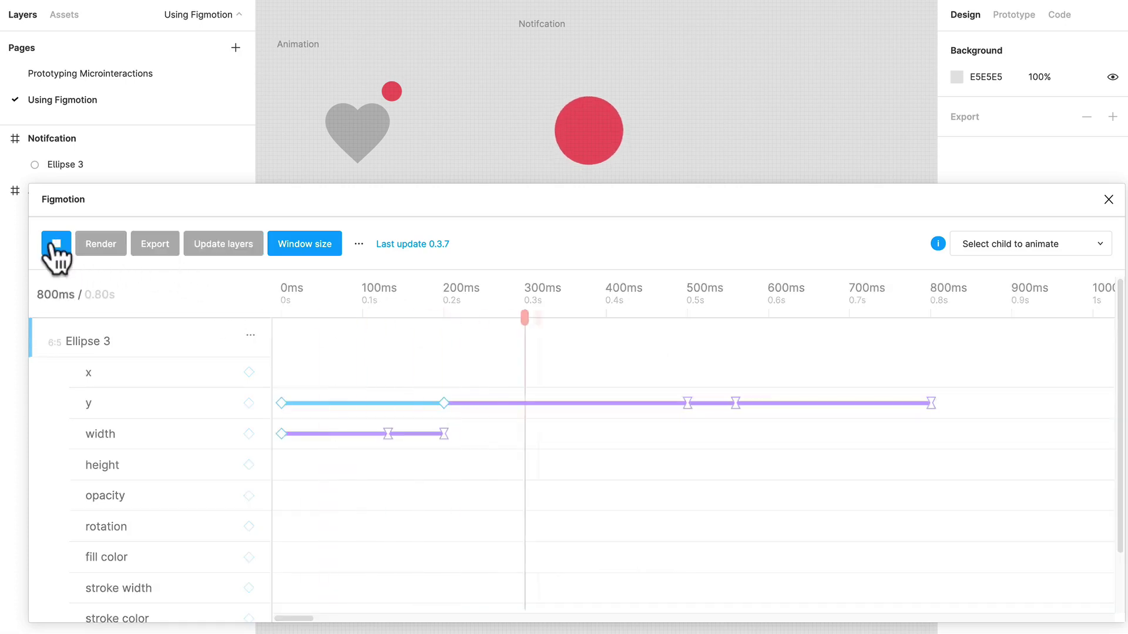
click(288, 289)
drag(284, 314, 403, 320)
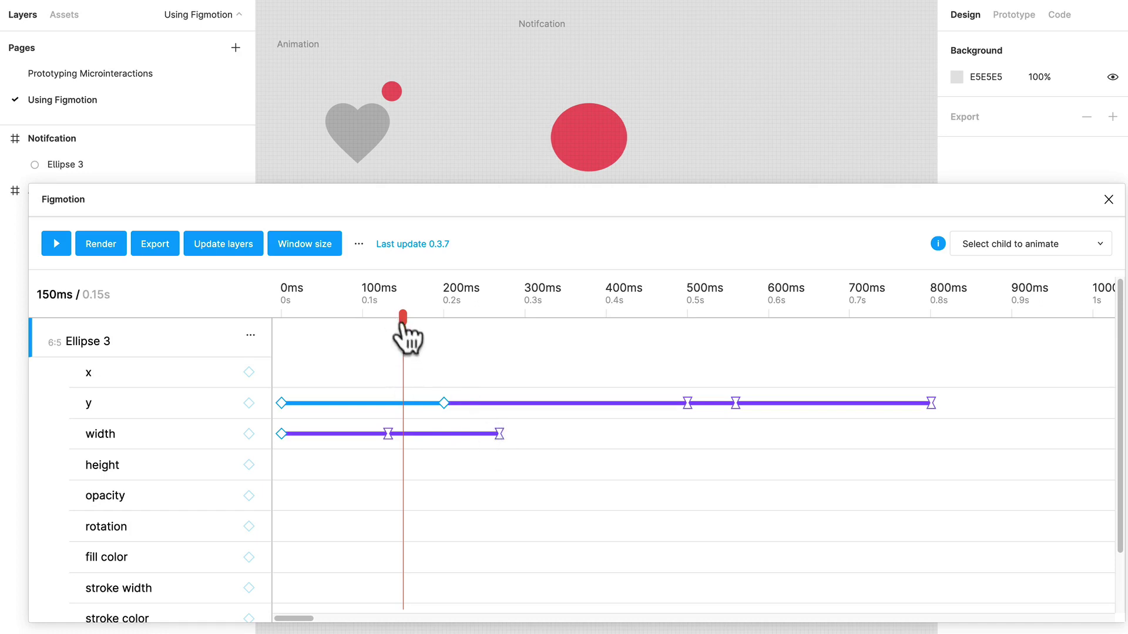
click(56, 243)
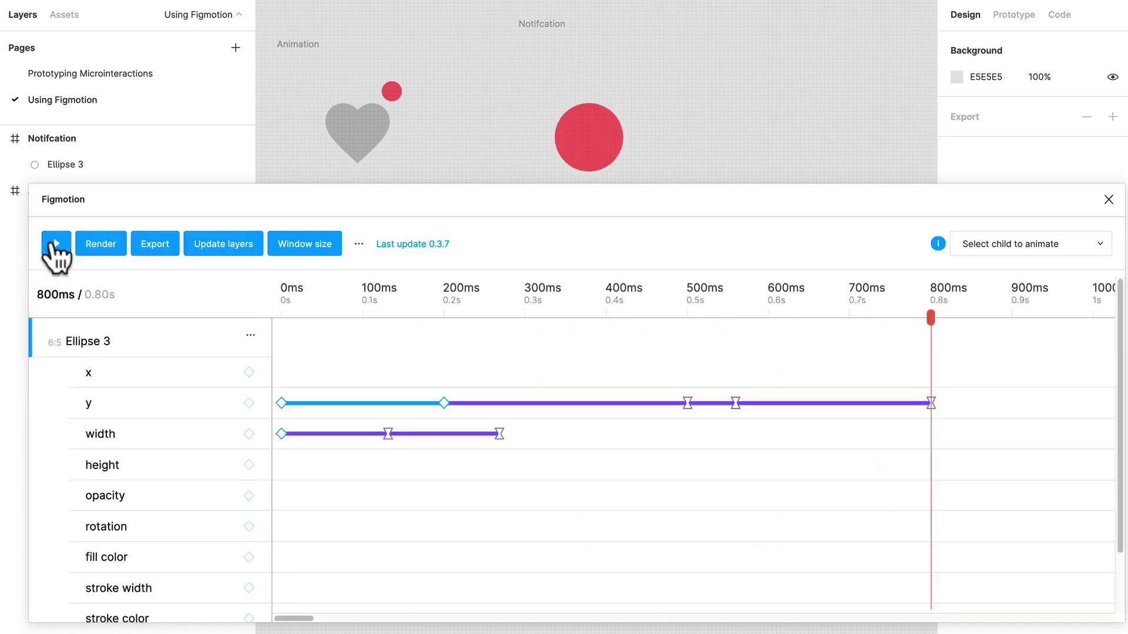
click(56, 243)
drag(281, 311, 361, 323)
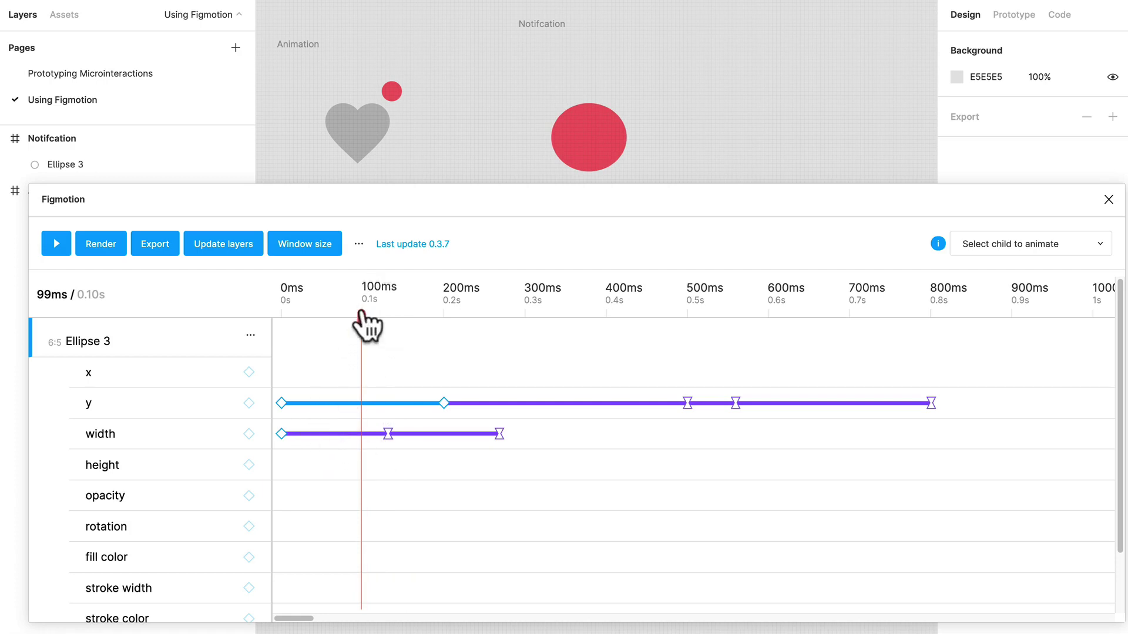
drag(361, 314, 388, 308)
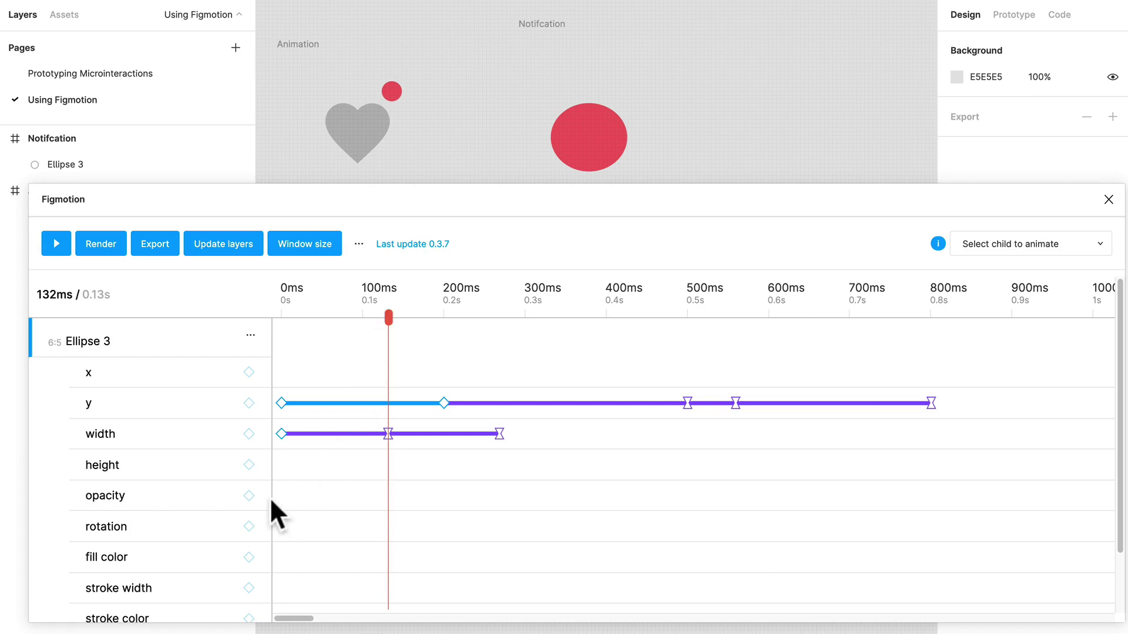
Step: Squash the 132ms height keyframe to 15 and scrub to check it
click(388, 465)
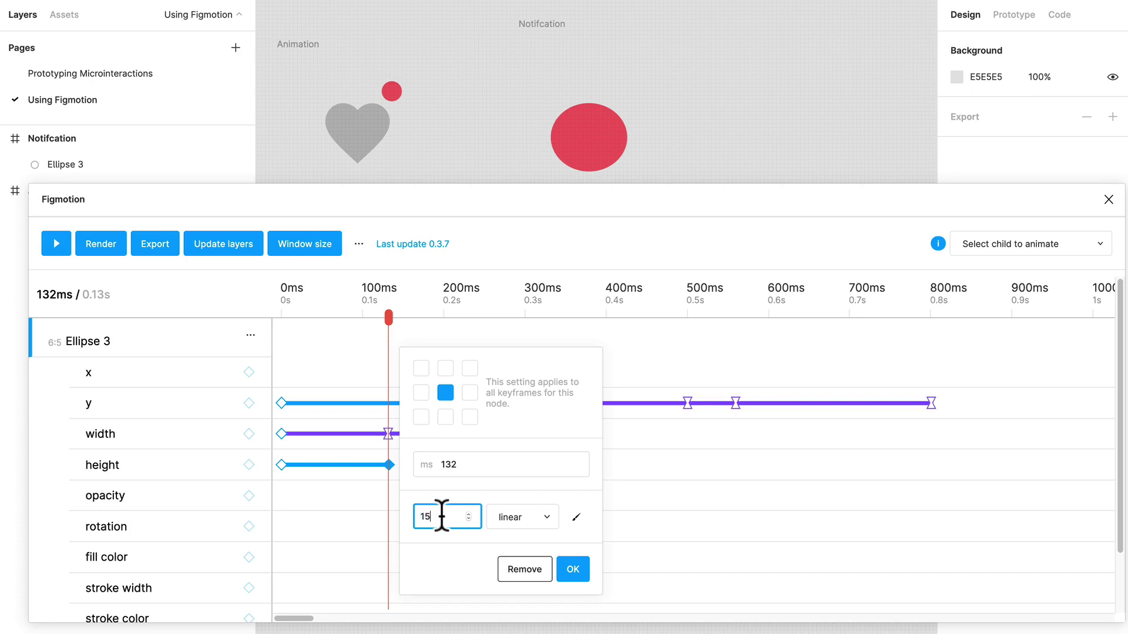
click(573, 569)
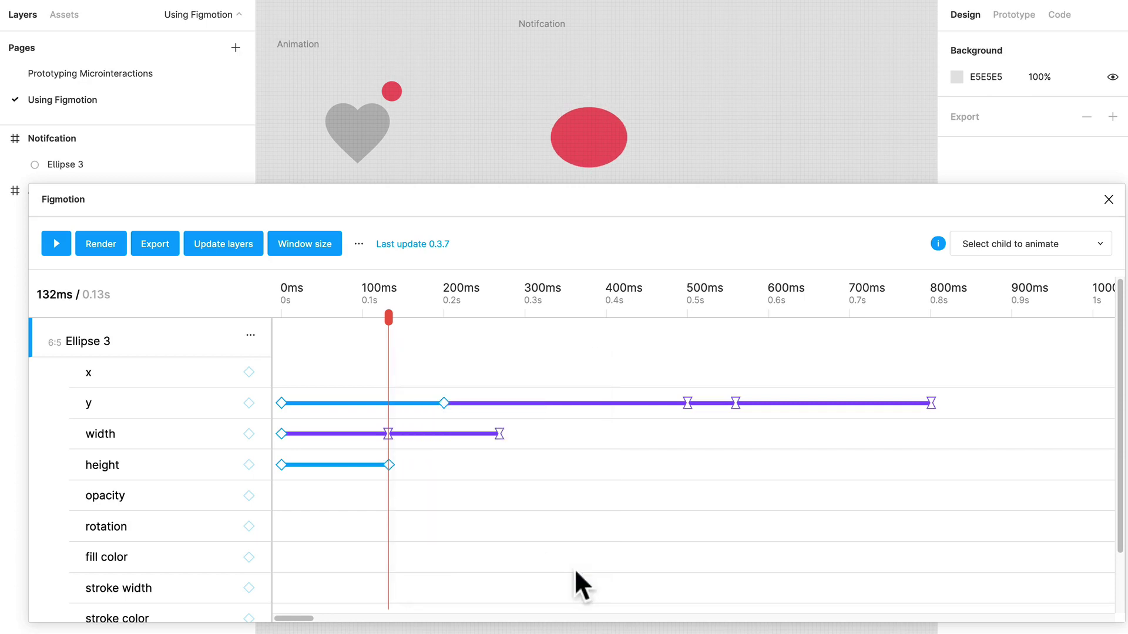
drag(388, 318, 509, 428)
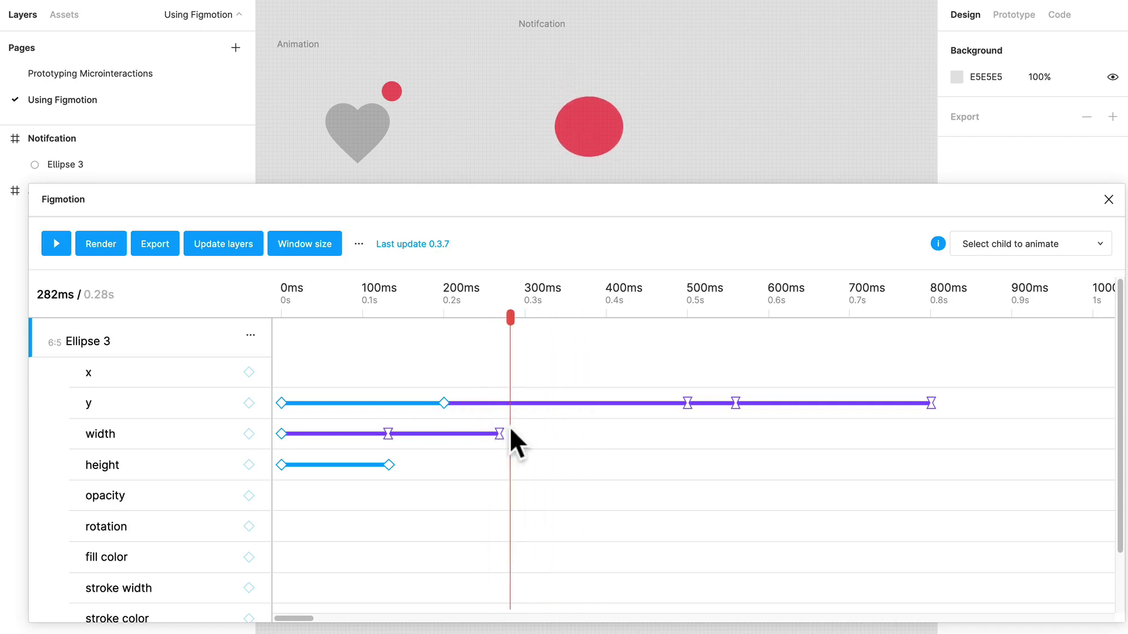
Step: Add a height keyframe at 282ms and give the 132ms keyframe easeInOut easing
click(248, 465)
click(389, 465)
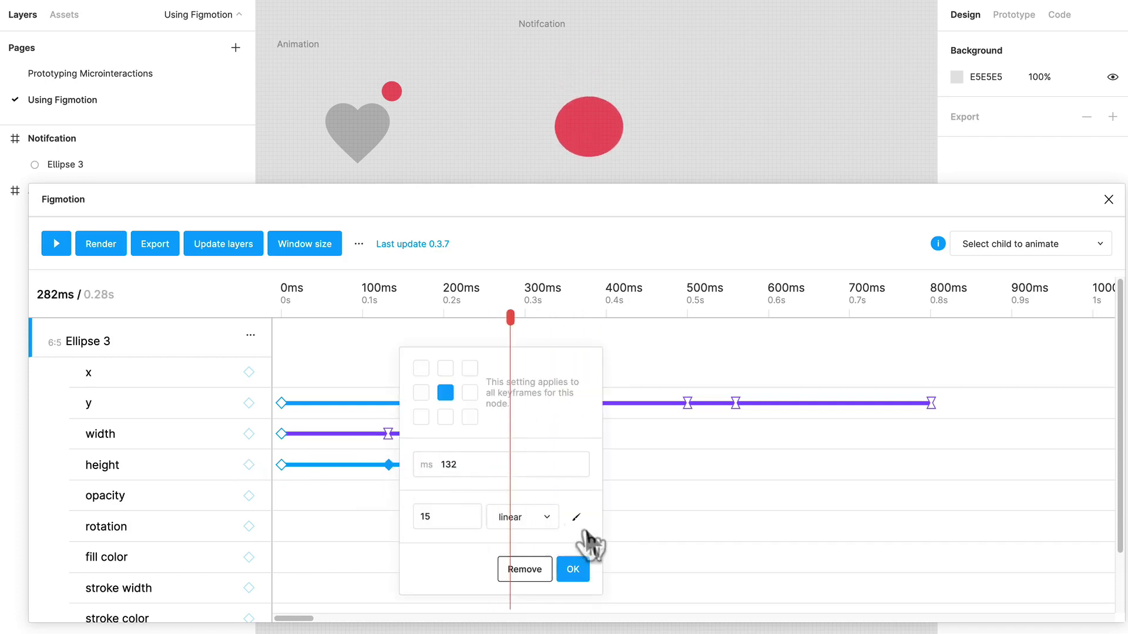
click(524, 519)
click(557, 556)
click(573, 570)
click(510, 465)
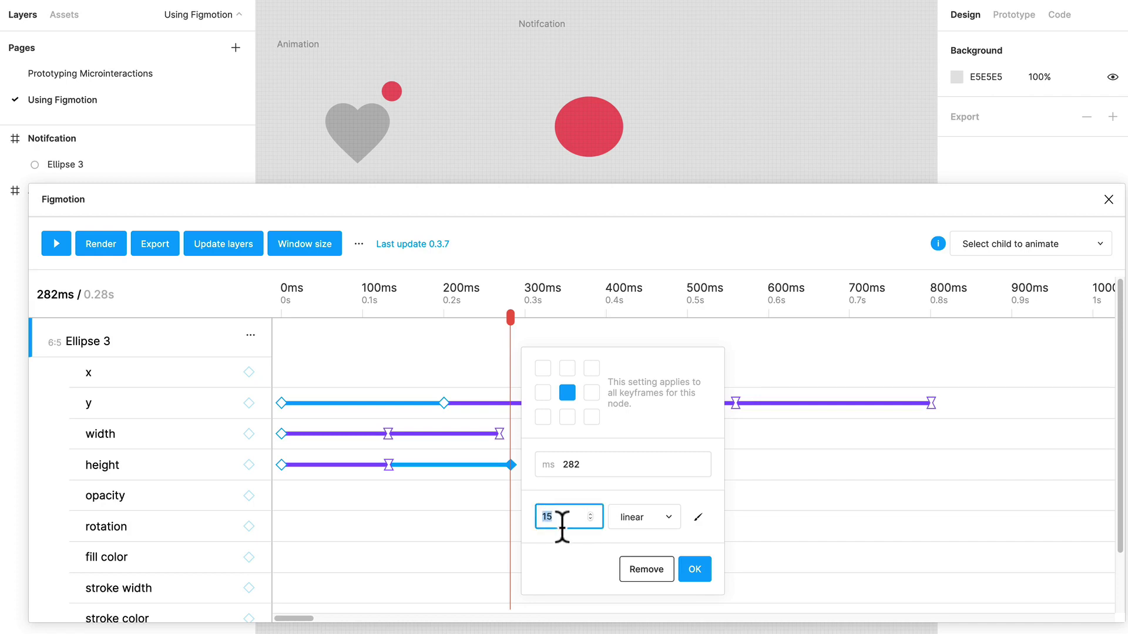
click(693, 567)
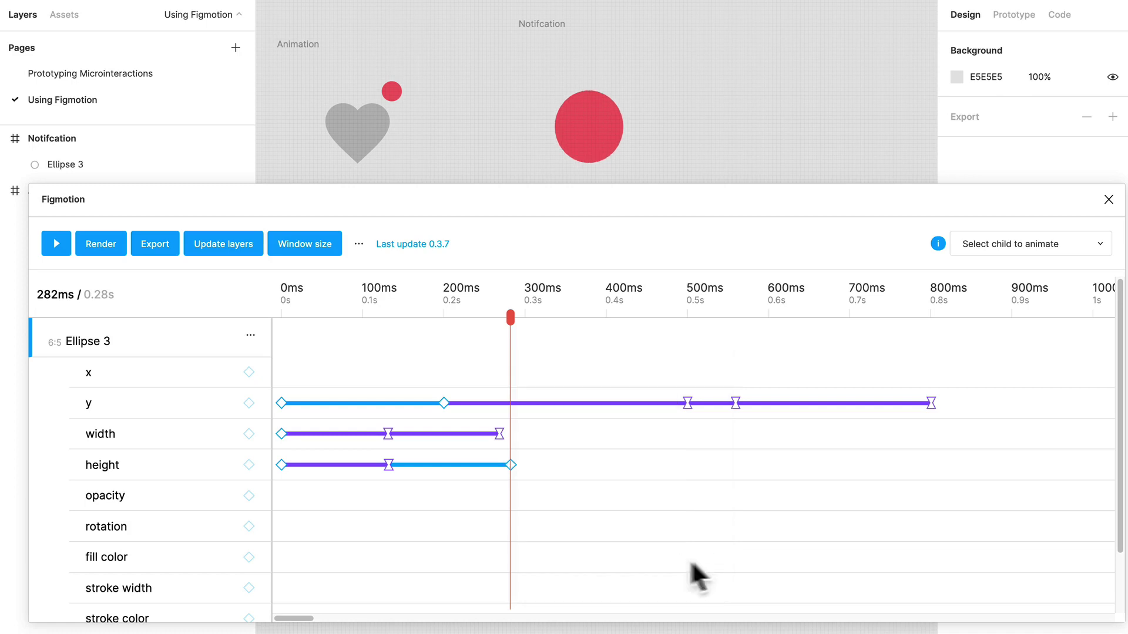
mouse_move(510, 331)
mouse_down()
mouse_move(381, 336)
mouse_move(632, 358)
mouse_move(259, 395)
mouse_move(497, 397)
mouse_move(619, 415)
mouse_move(310, 460)
mouse_move(330, 415)
mouse_move(477, 424)
mouse_move(424, 446)
mouse_move(383, 441)
mouse_move(410, 435)
mouse_up()
Step: Move the height and width squash keyframes to about 178ms and the width return to 332ms
drag(405, 316, 460, 355)
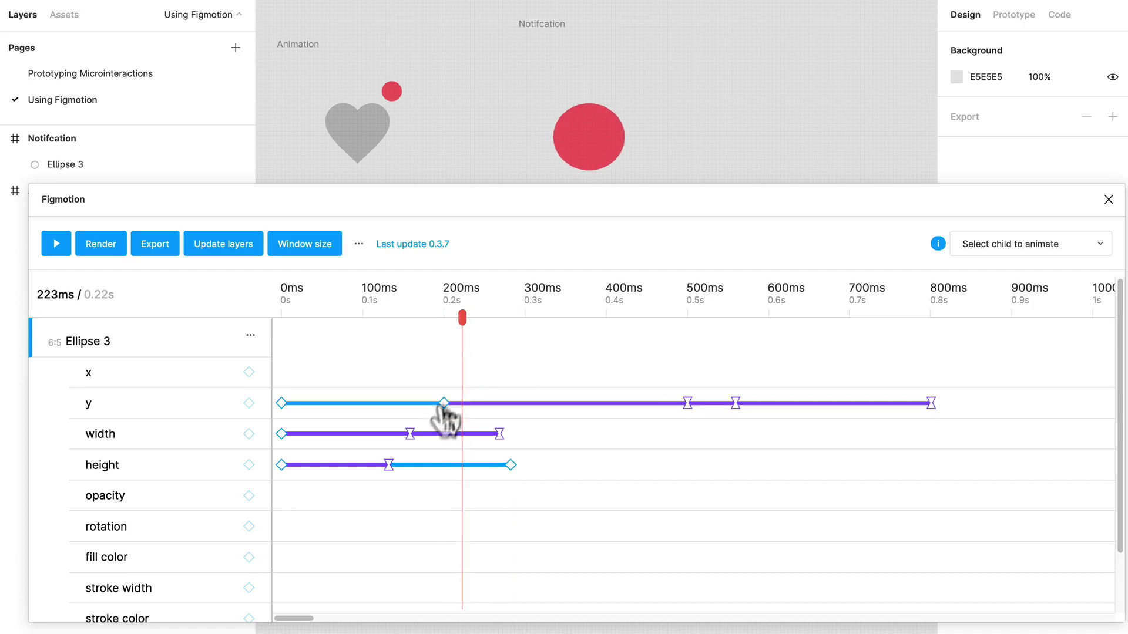
drag(390, 470, 411, 470)
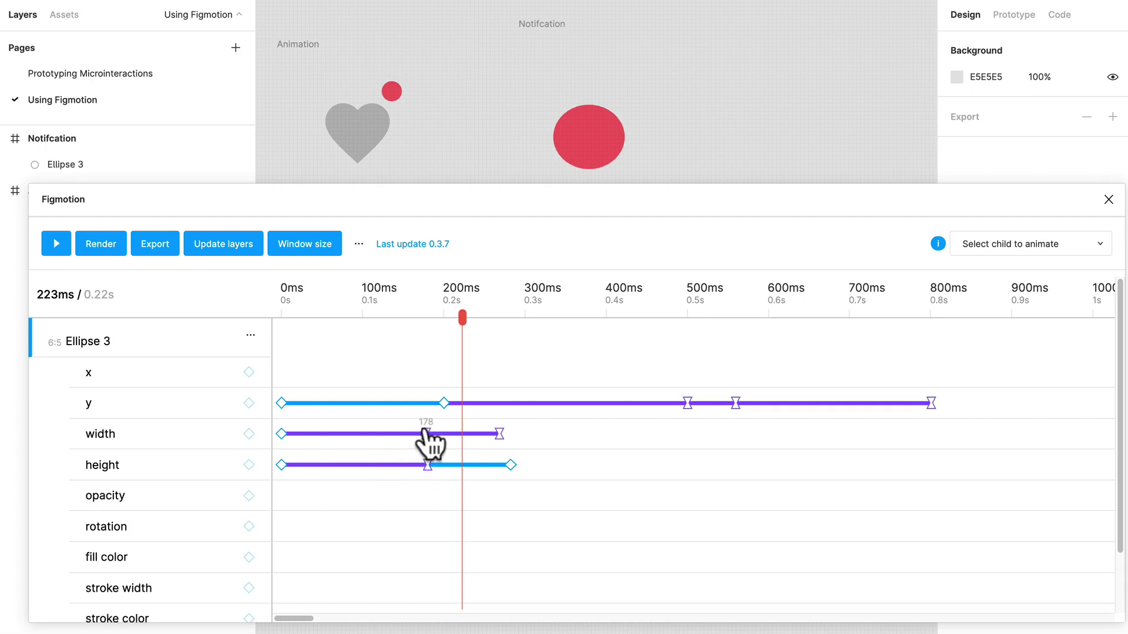
drag(427, 435, 428, 434)
drag(499, 434, 551, 435)
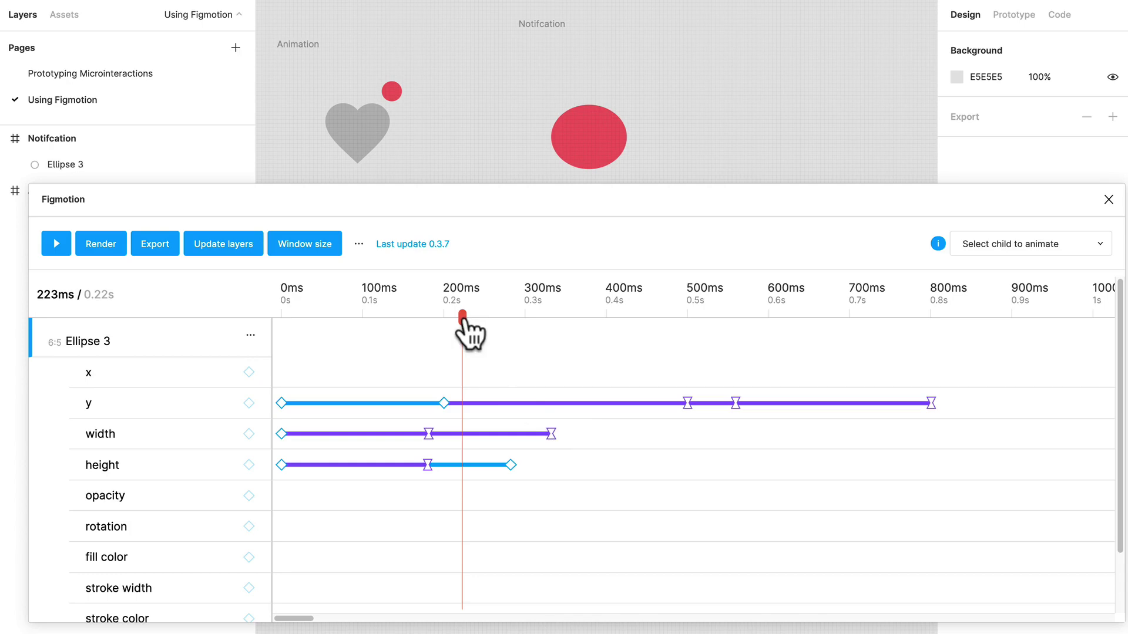
drag(462, 319, 652, 387)
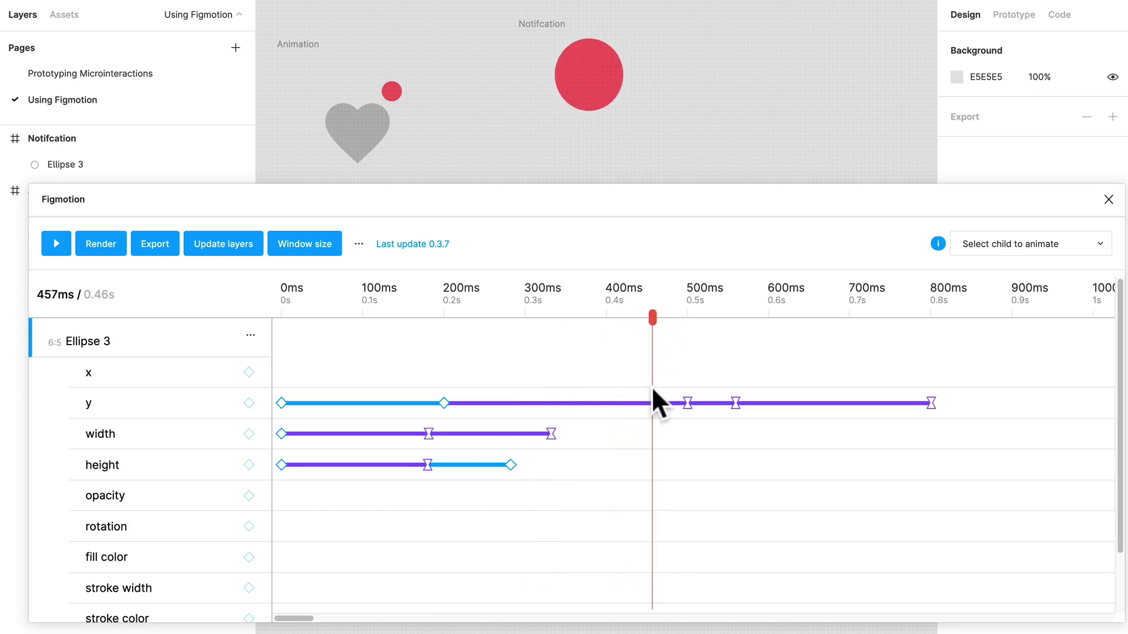
Step: Set the 282ms height keyframe's easing to easeInOut
click(511, 465)
click(632, 519)
click(646, 552)
click(688, 567)
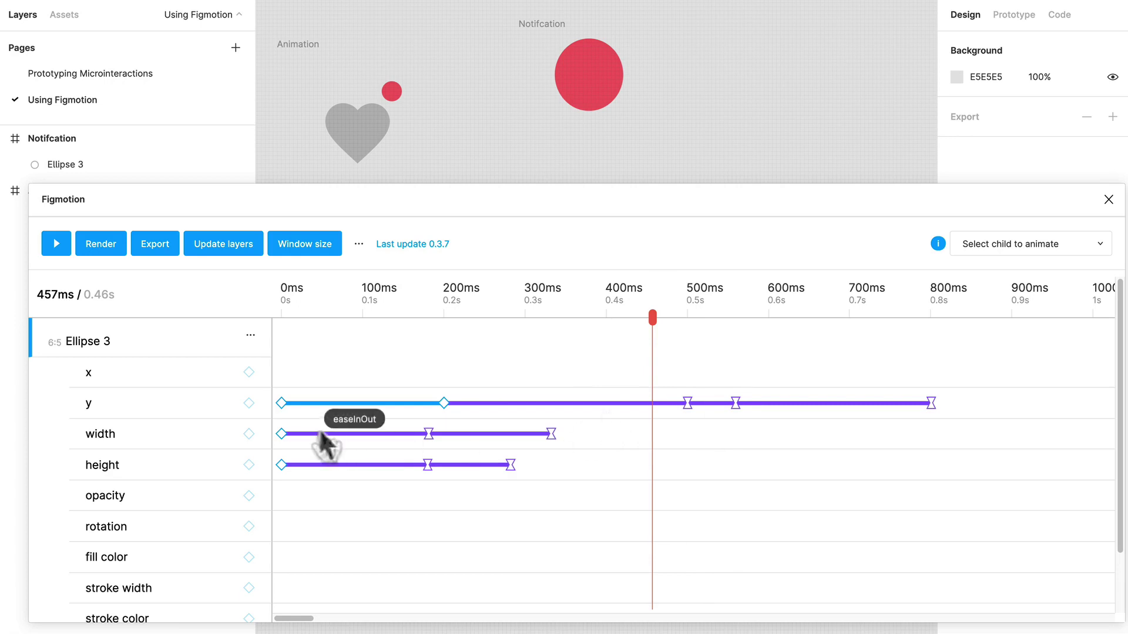
Step: Add a width keyframe and drag the width animation's end out to 531ms
click(249, 434)
click(652, 433)
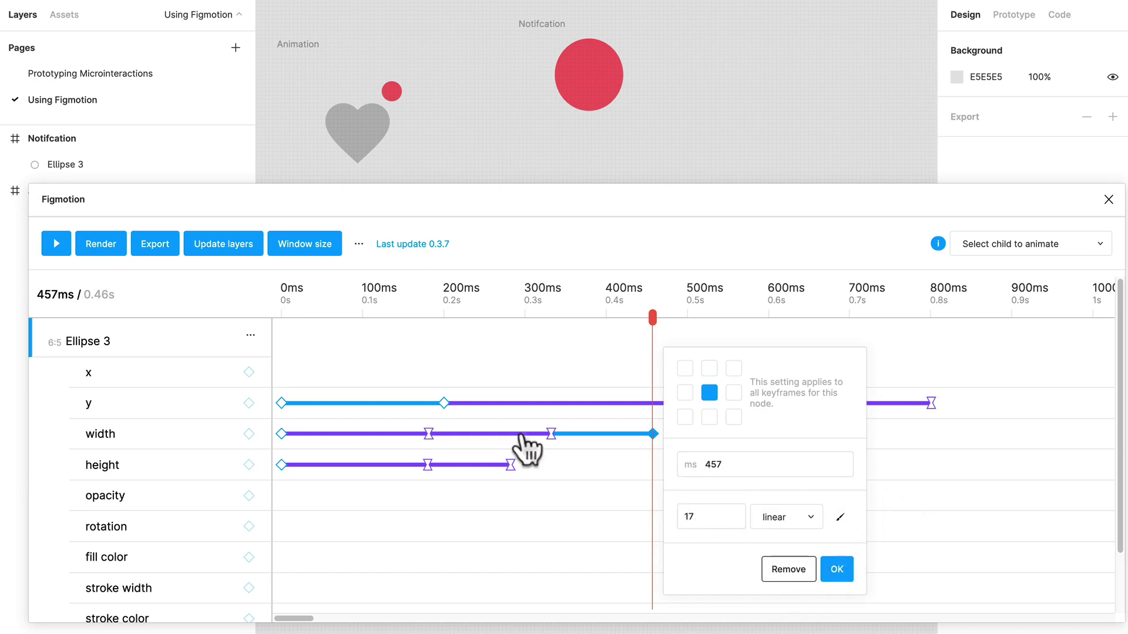
click(551, 434)
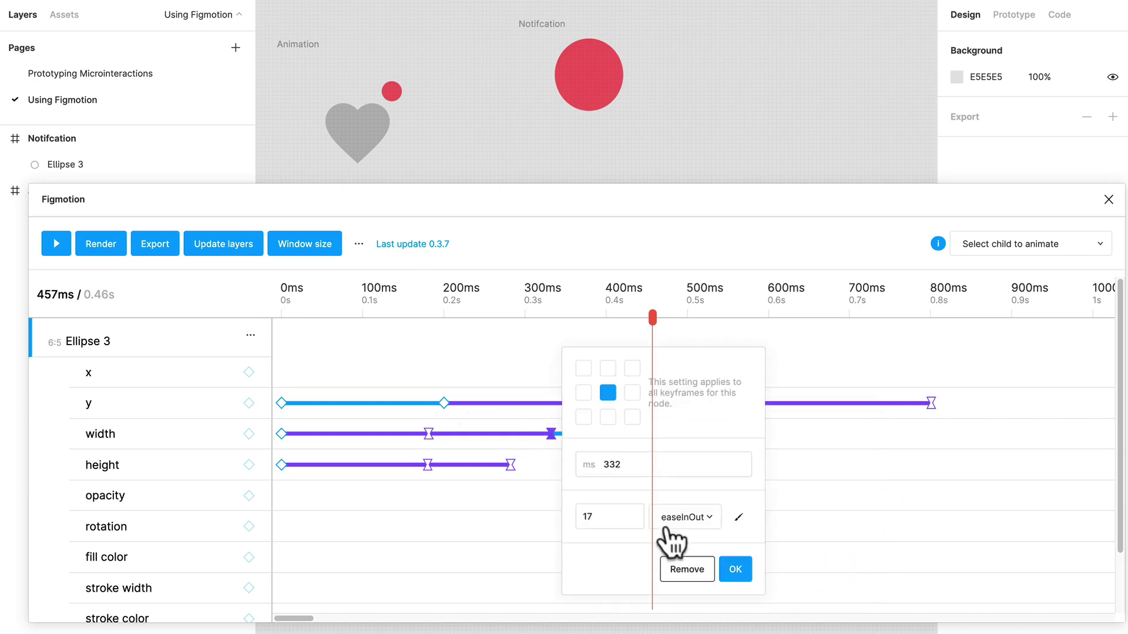
click(723, 561)
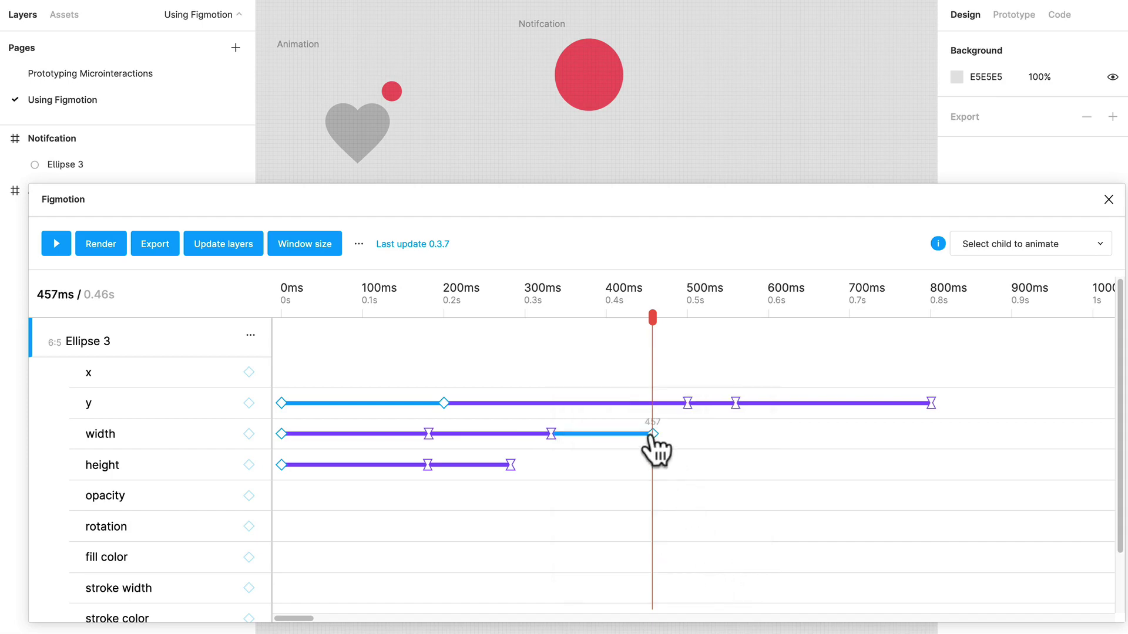
drag(650, 438, 711, 438)
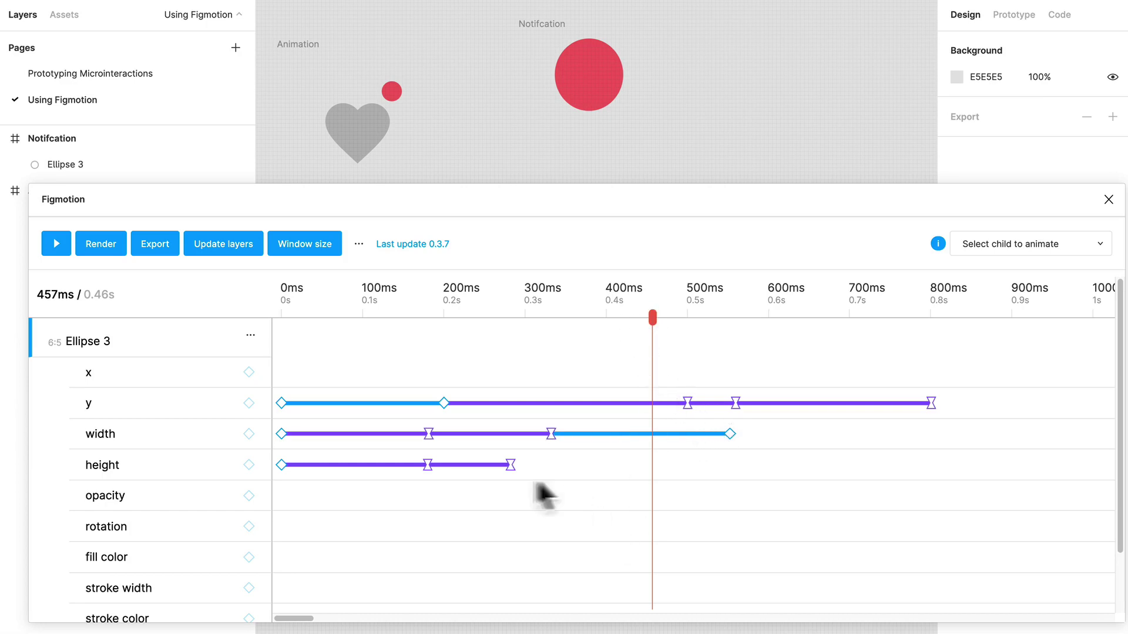
Step: Add an easeInOut height keyframe at 457ms and scrub back to check the shape
click(248, 466)
click(652, 465)
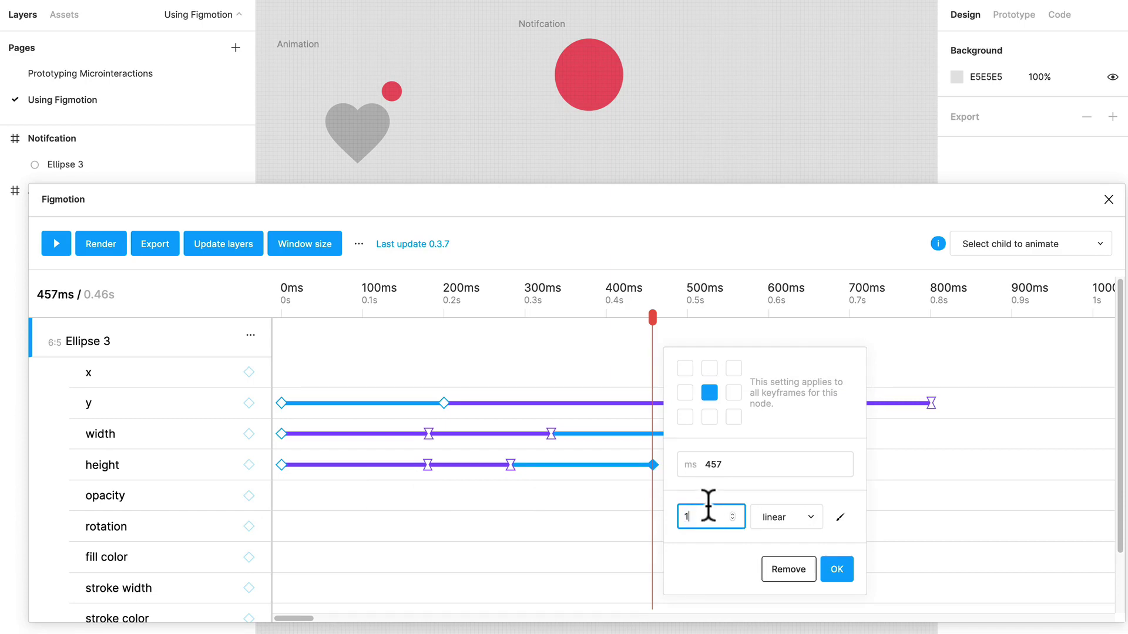
click(785, 518)
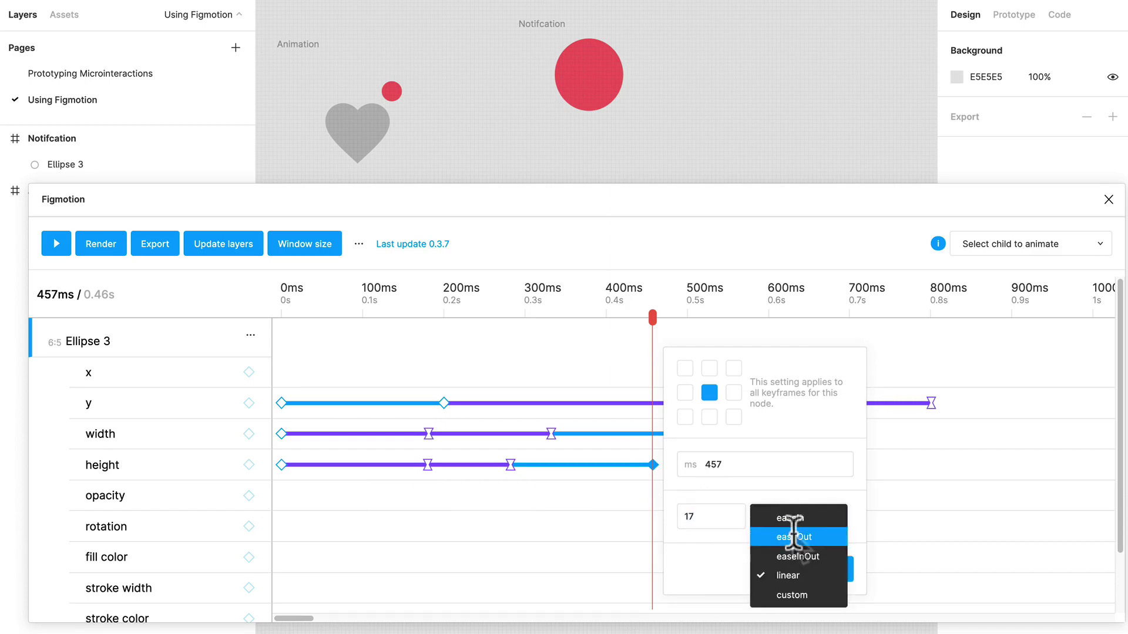
click(792, 558)
click(836, 569)
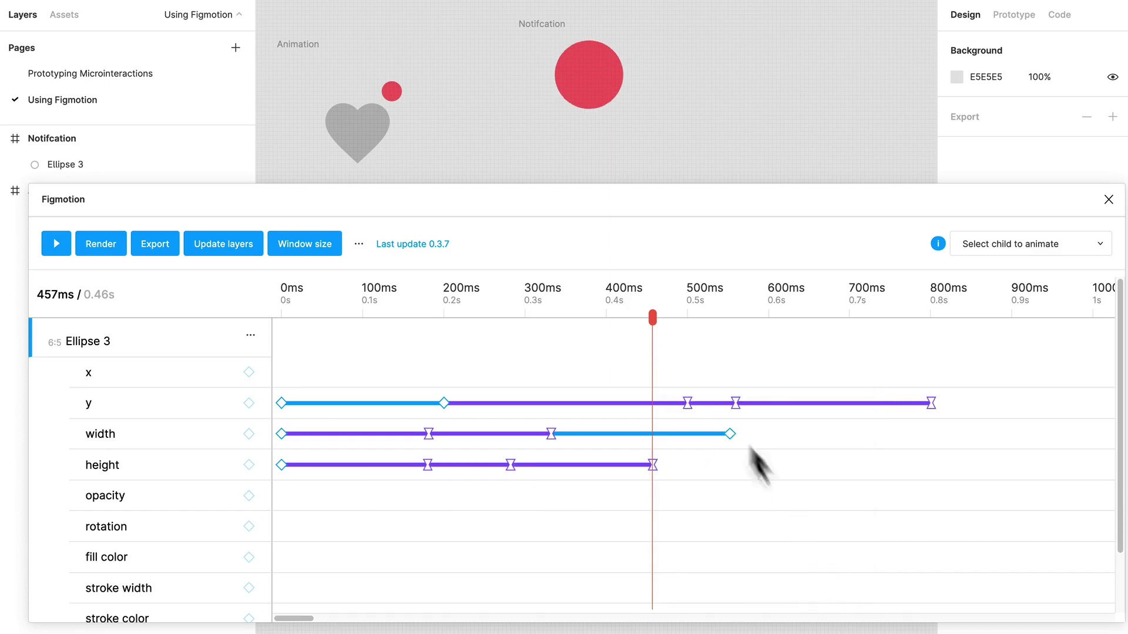
drag(637, 335, 77, 368)
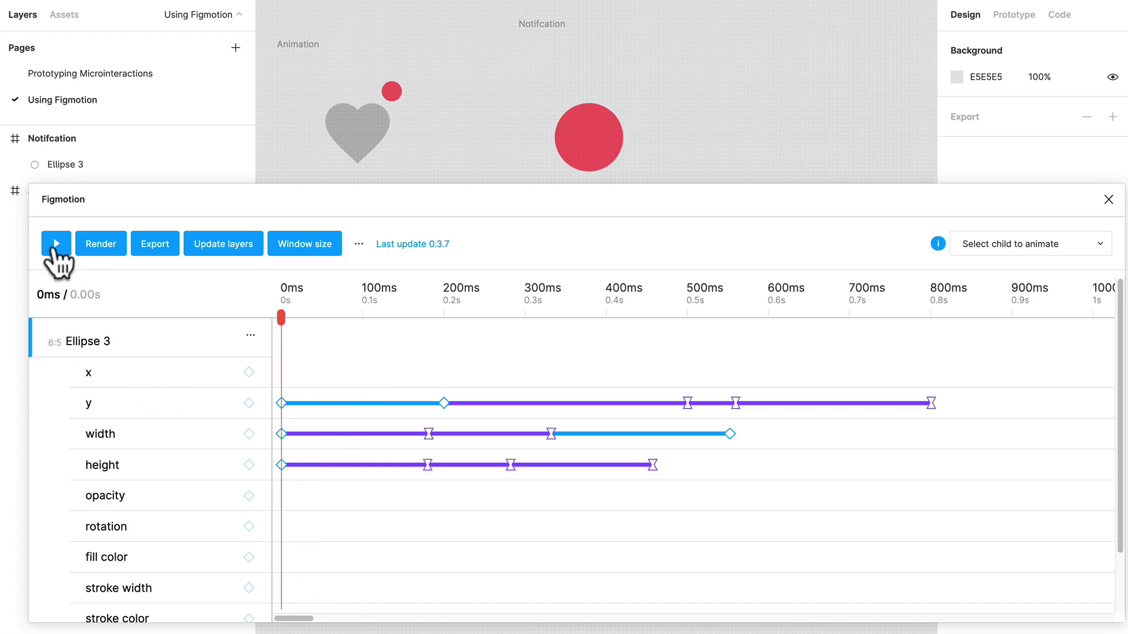
Step: Replay the bounce, then add a height keyframe at 585ms to match the width
click(55, 244)
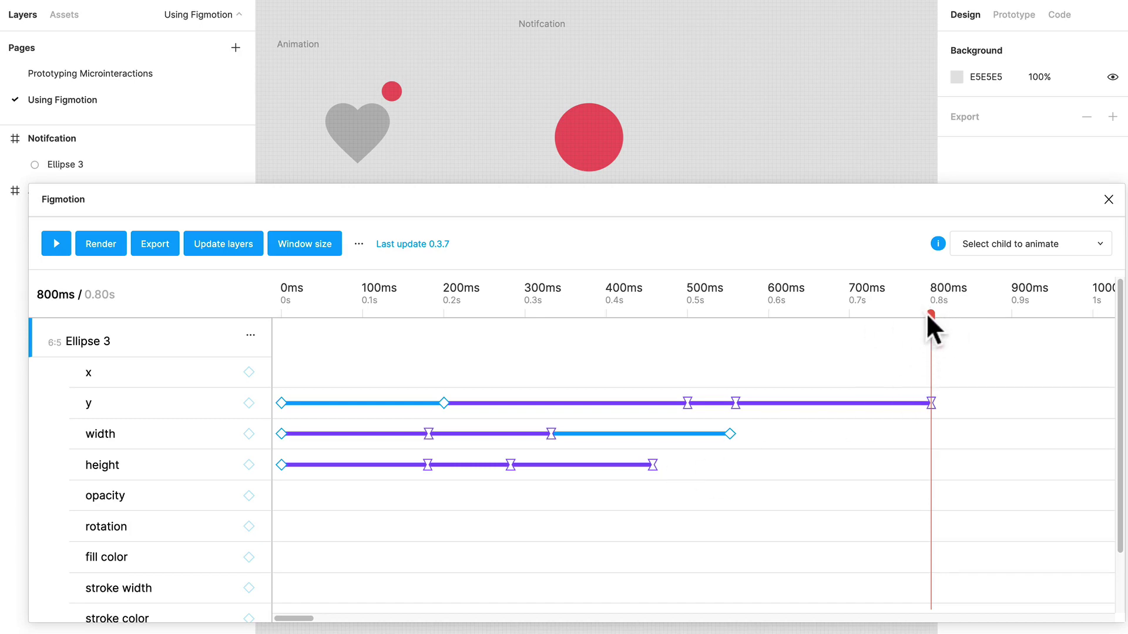
drag(929, 320, 766, 426)
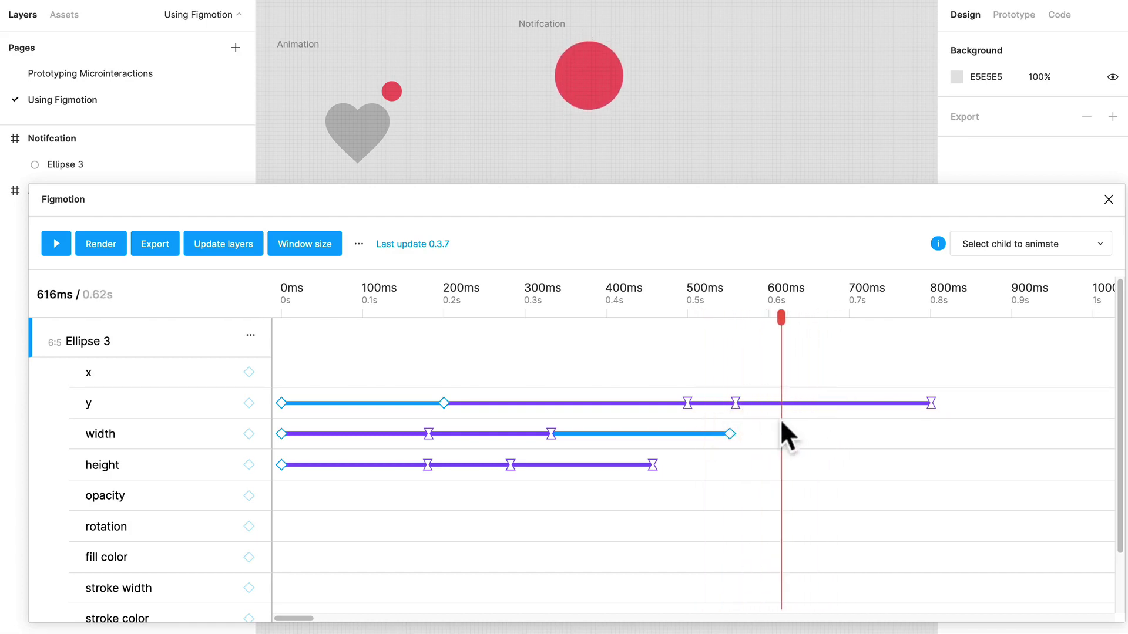
drag(780, 418, 758, 435)
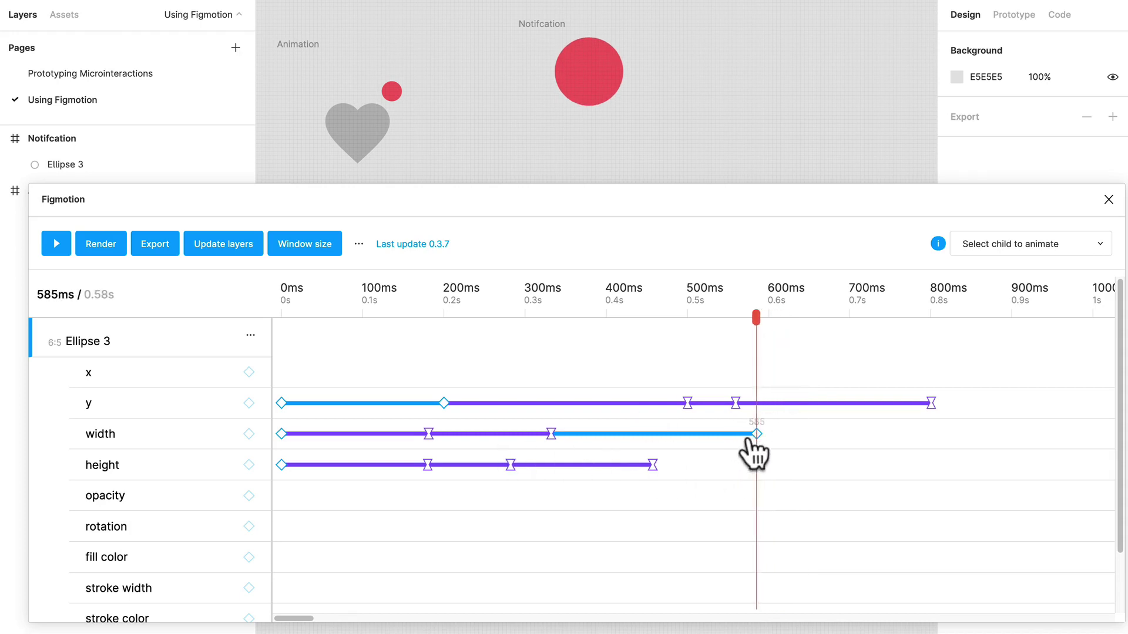
click(249, 465)
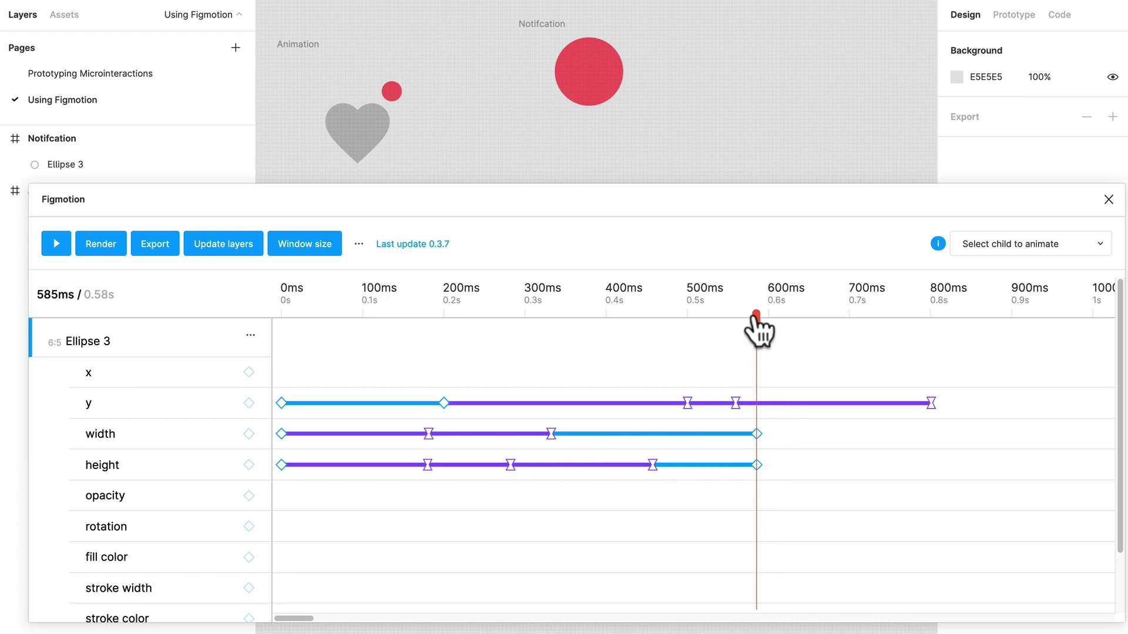
Step: Pull the width animation's end earlier and add a height keyframe at about 620ms
drag(755, 320, 736, 322)
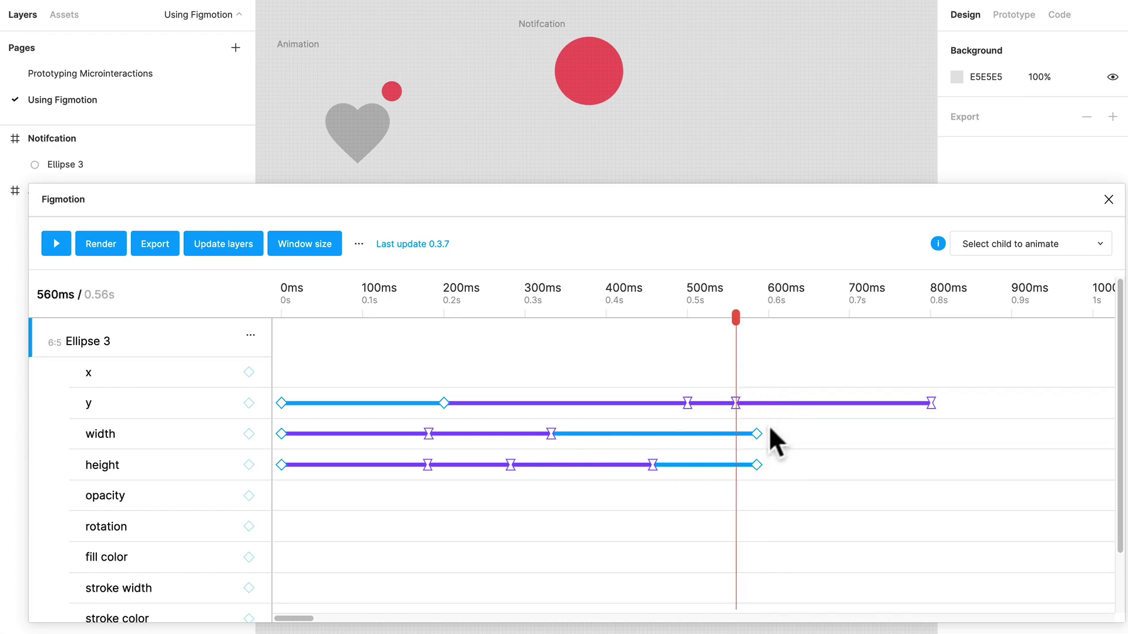
drag(757, 434, 737, 465)
drag(736, 320, 785, 323)
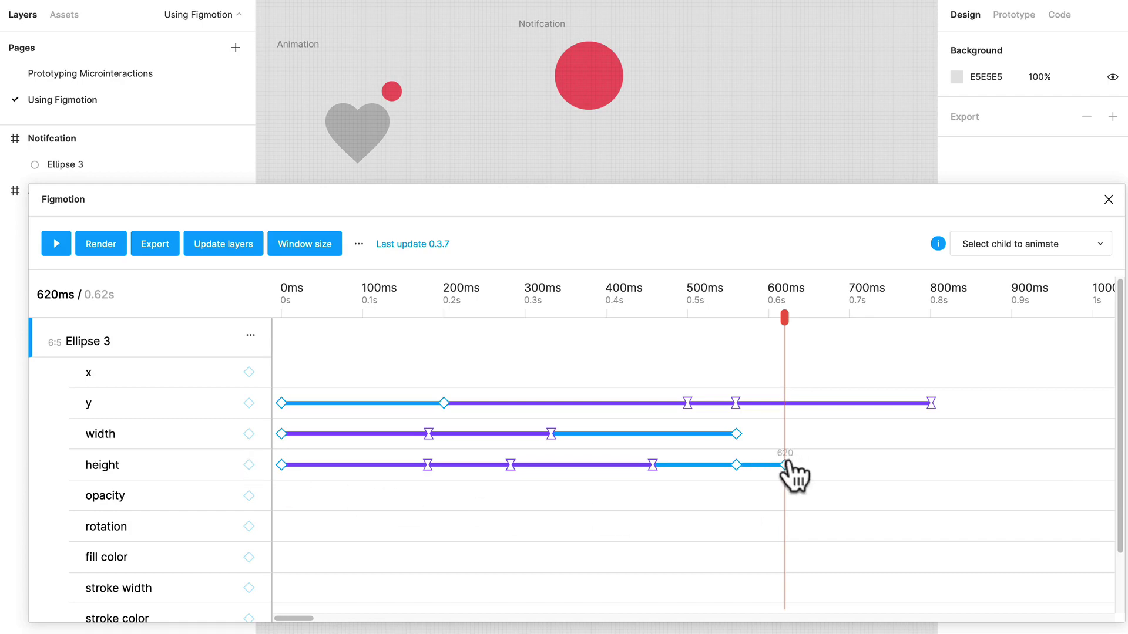
click(786, 465)
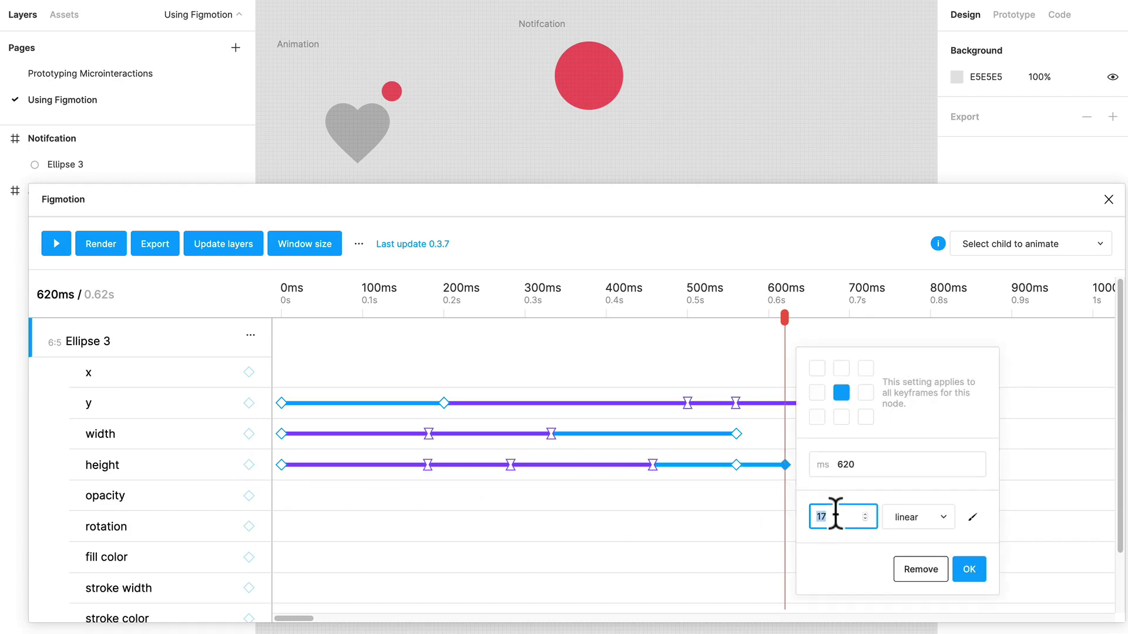
key(Return)
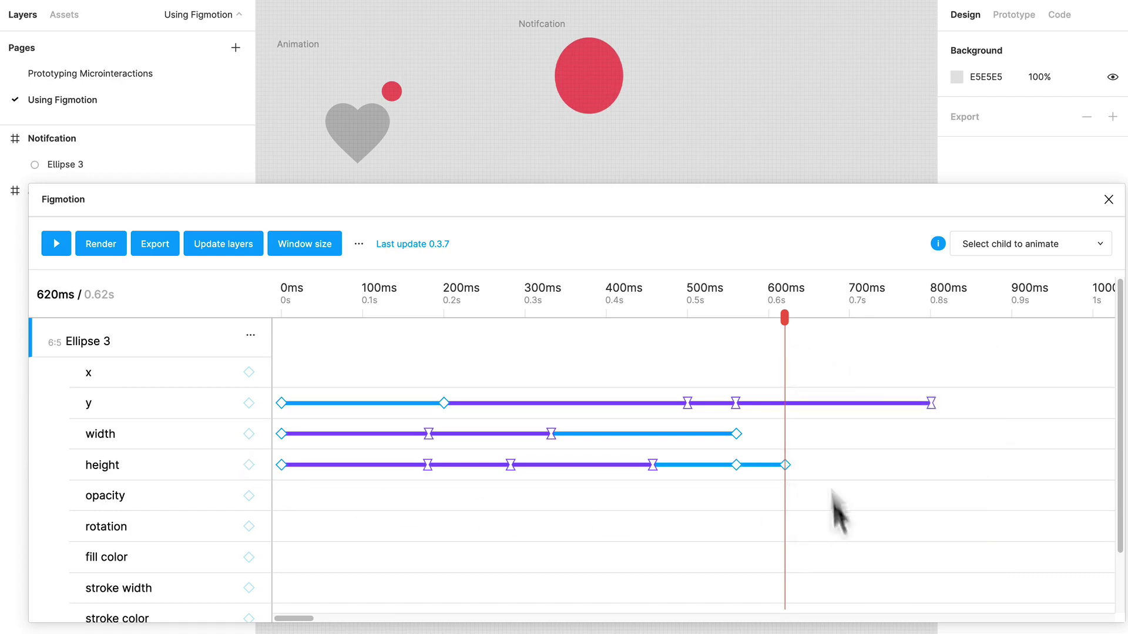
Step: Give the 620ms height keyframe easeInOut easing and move it to 671ms
drag(785, 318, 786, 428)
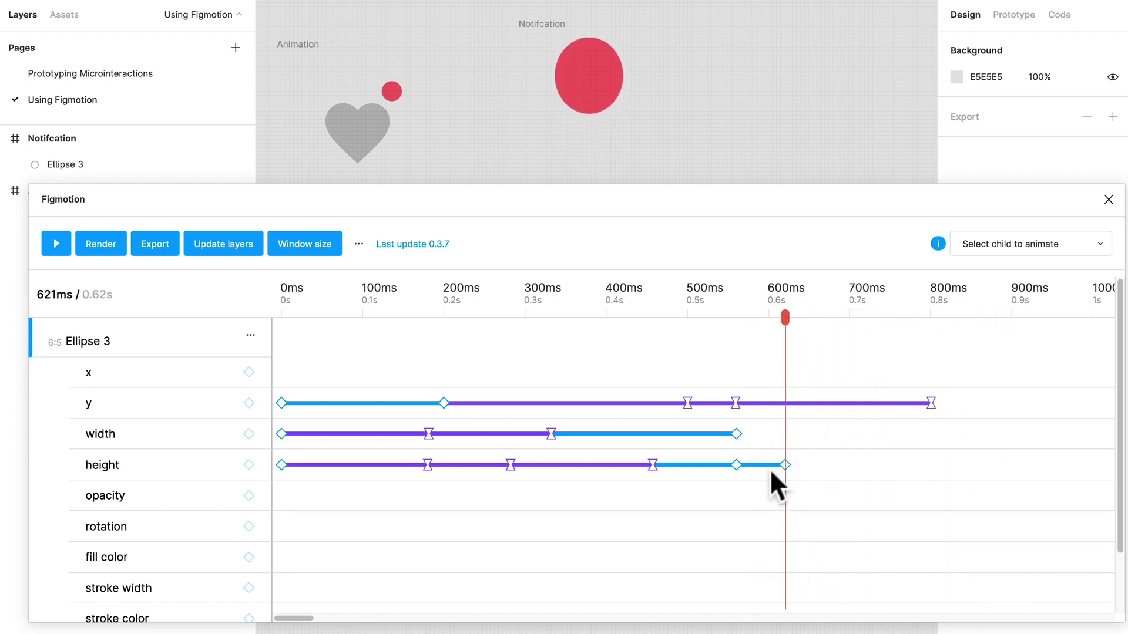
click(785, 464)
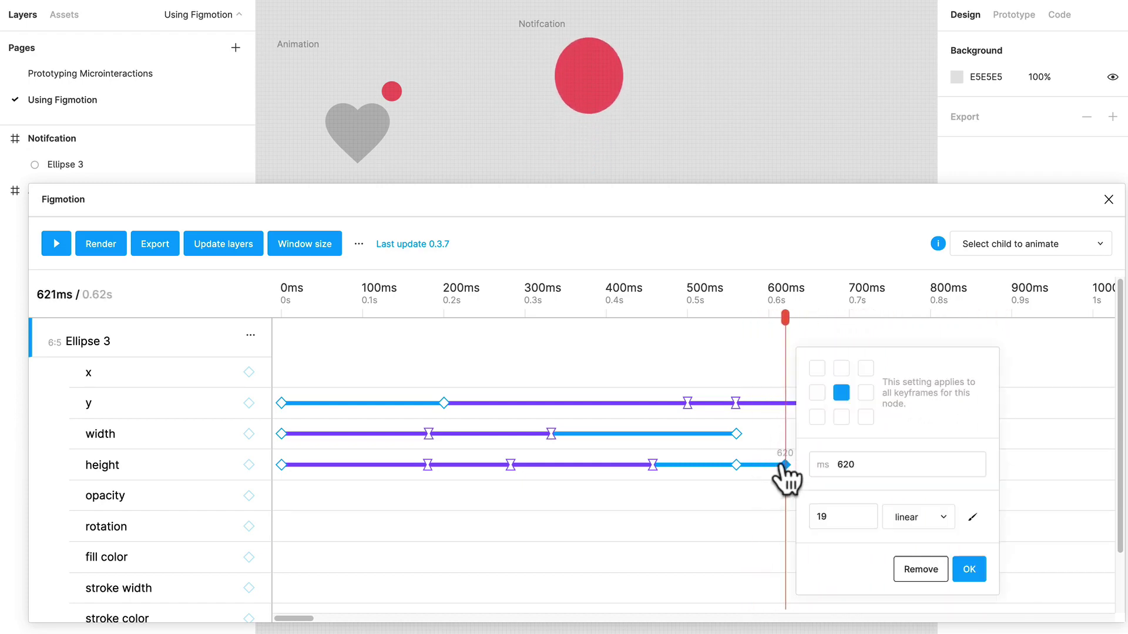
click(903, 521)
click(921, 533)
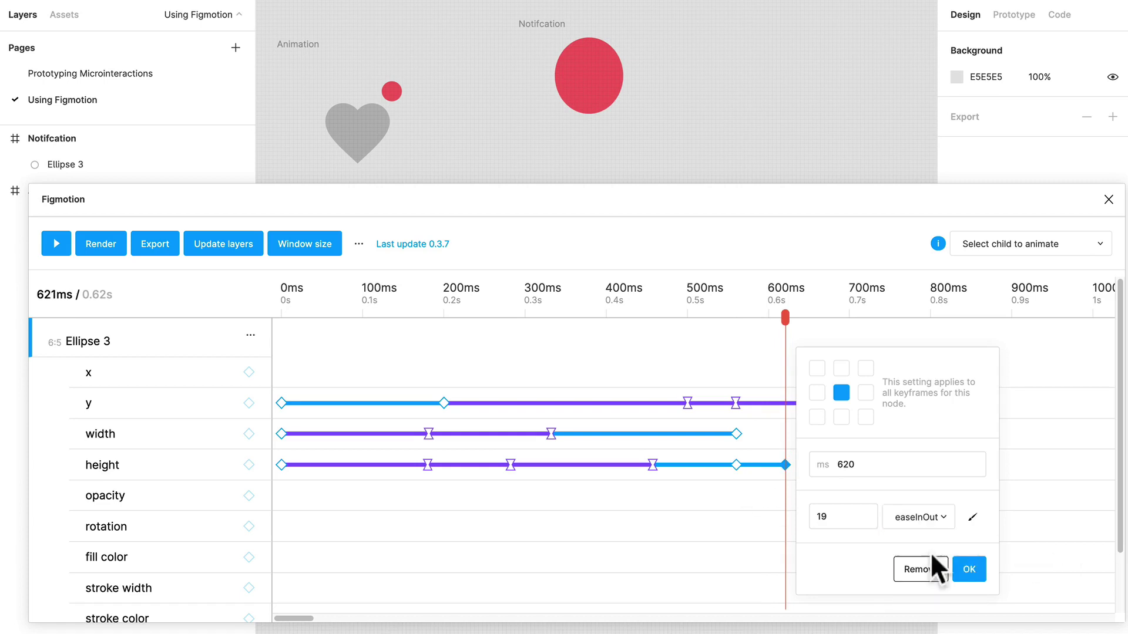
click(970, 569)
drag(785, 318, 826, 329)
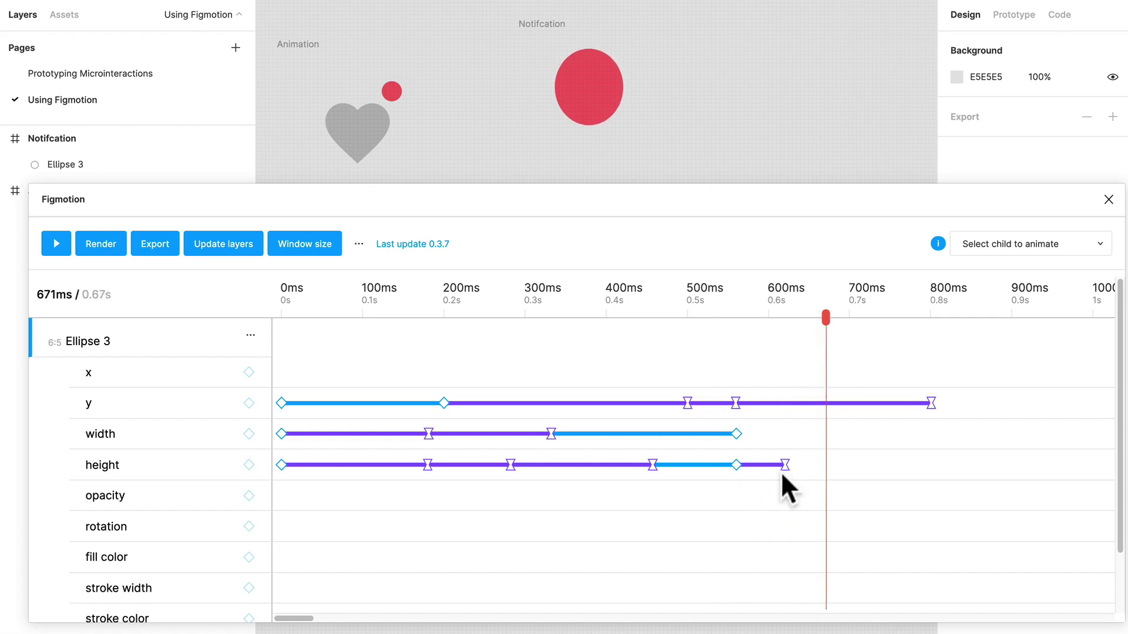
drag(785, 464, 826, 465)
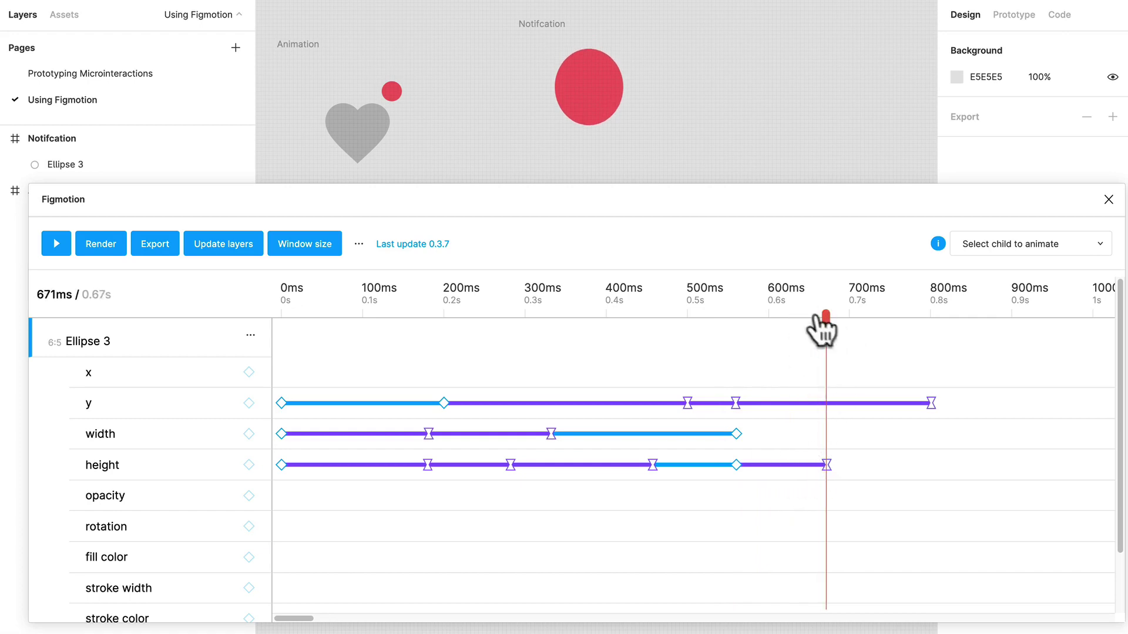
drag(823, 326, 825, 371)
Step: Add a width keyframe at 670ms with easeInOut easing
click(248, 434)
click(825, 435)
click(899, 512)
key(Return)
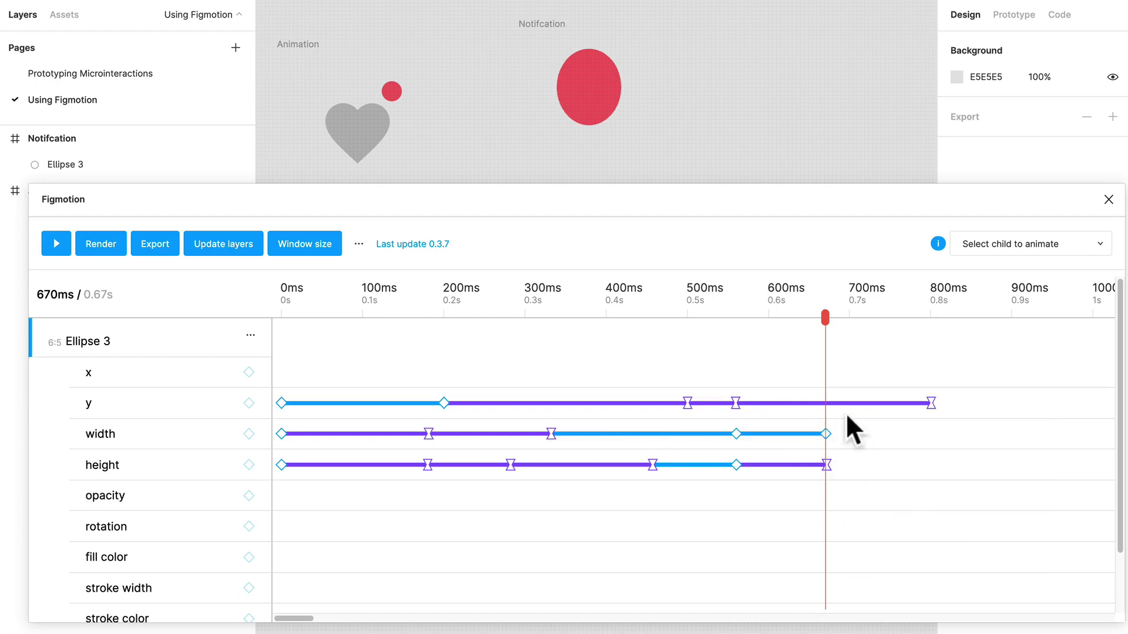
click(825, 434)
click(969, 520)
click(972, 556)
click(1008, 570)
drag(826, 321, 621, 418)
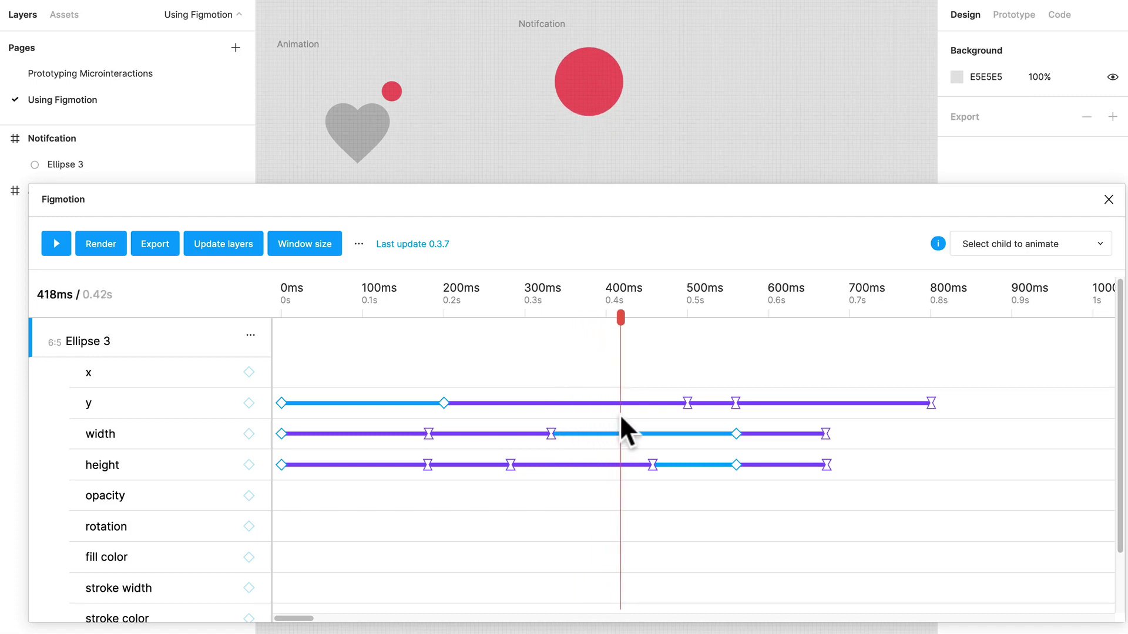
Step: Change the 282ms height keyframe value to 19 and scrub the timeline to preview the squash
drag(621, 317, 684, 353)
click(652, 465)
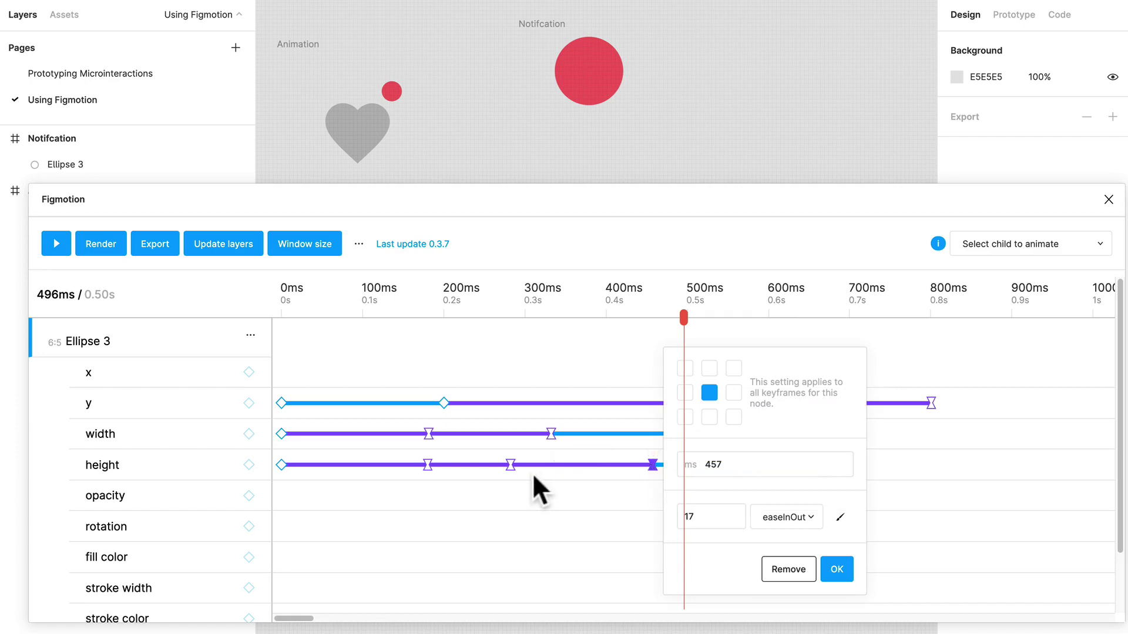
click(509, 466)
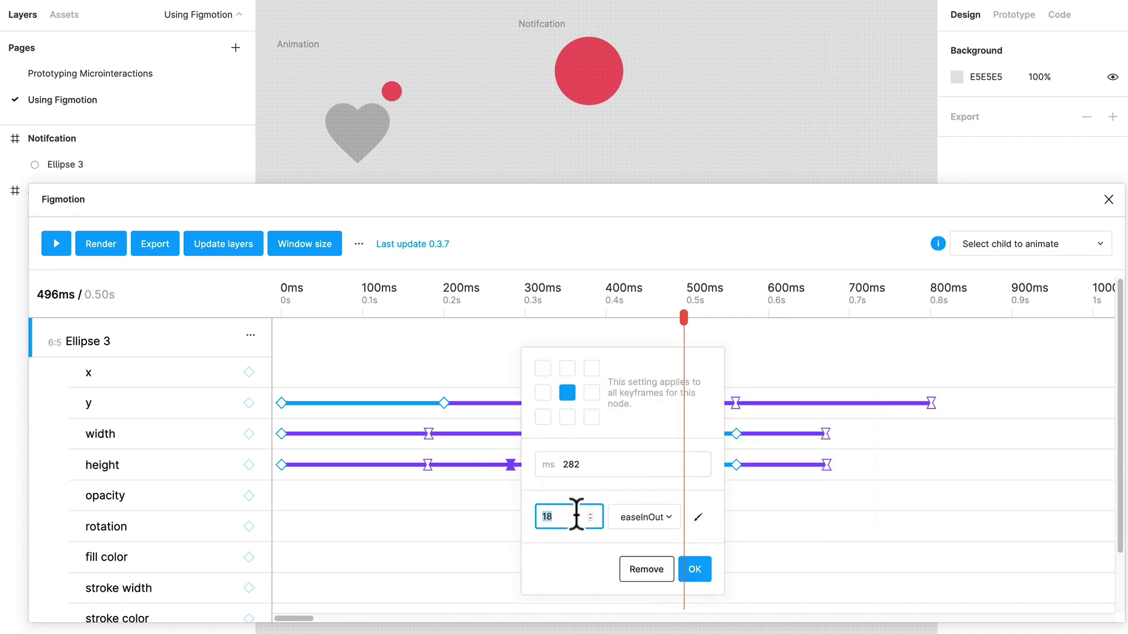
text(19)
click(683, 566)
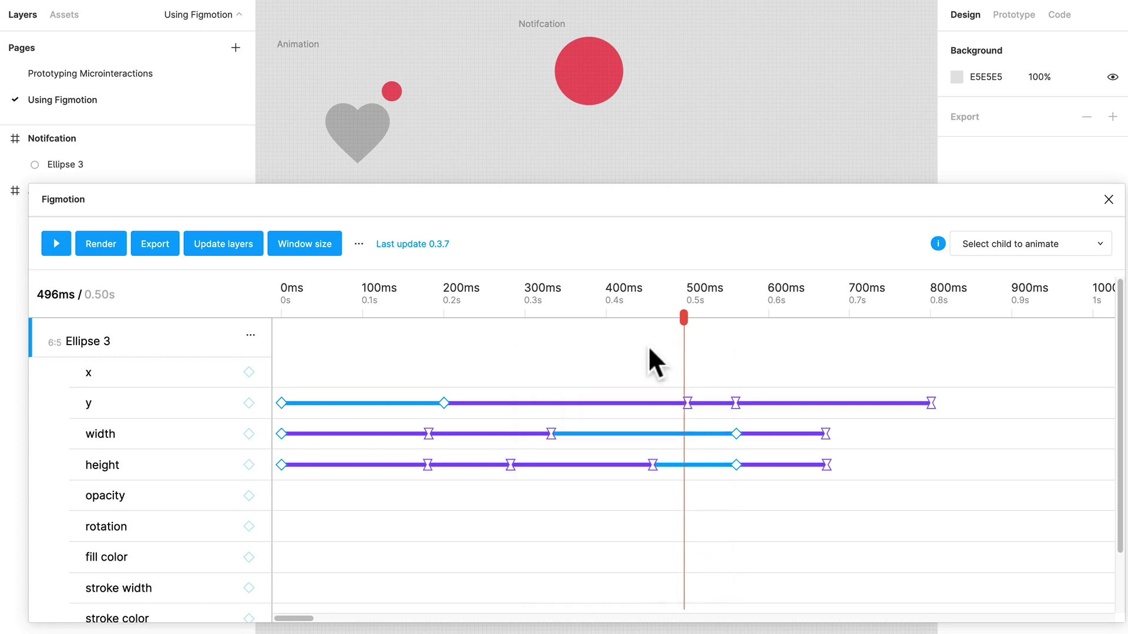
drag(686, 328, 694, 381)
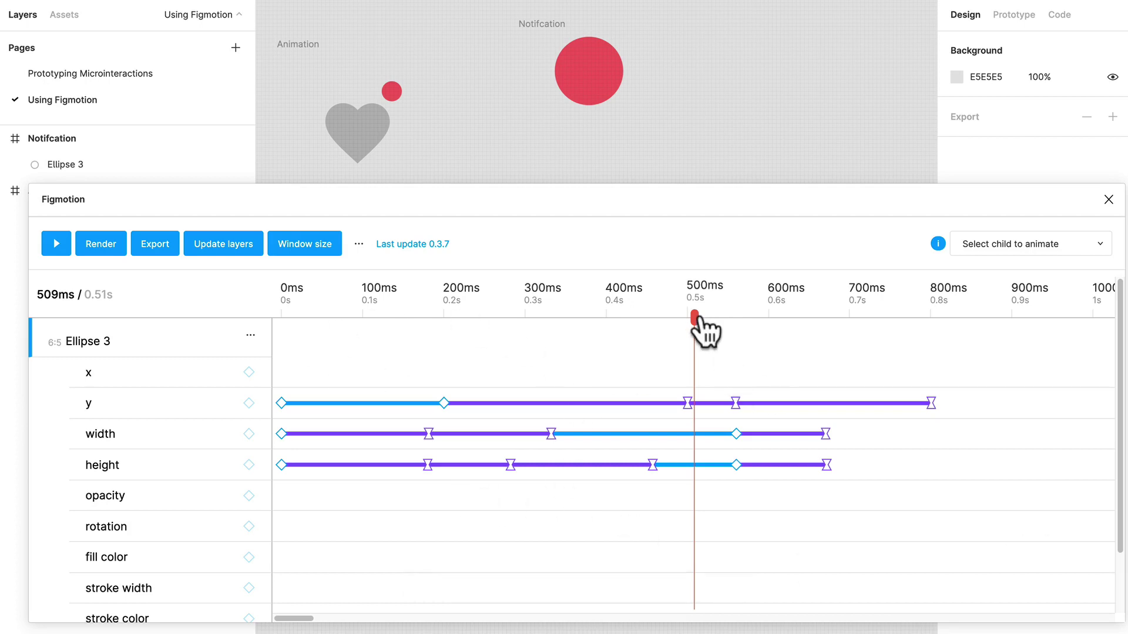
drag(697, 316, 923, 317)
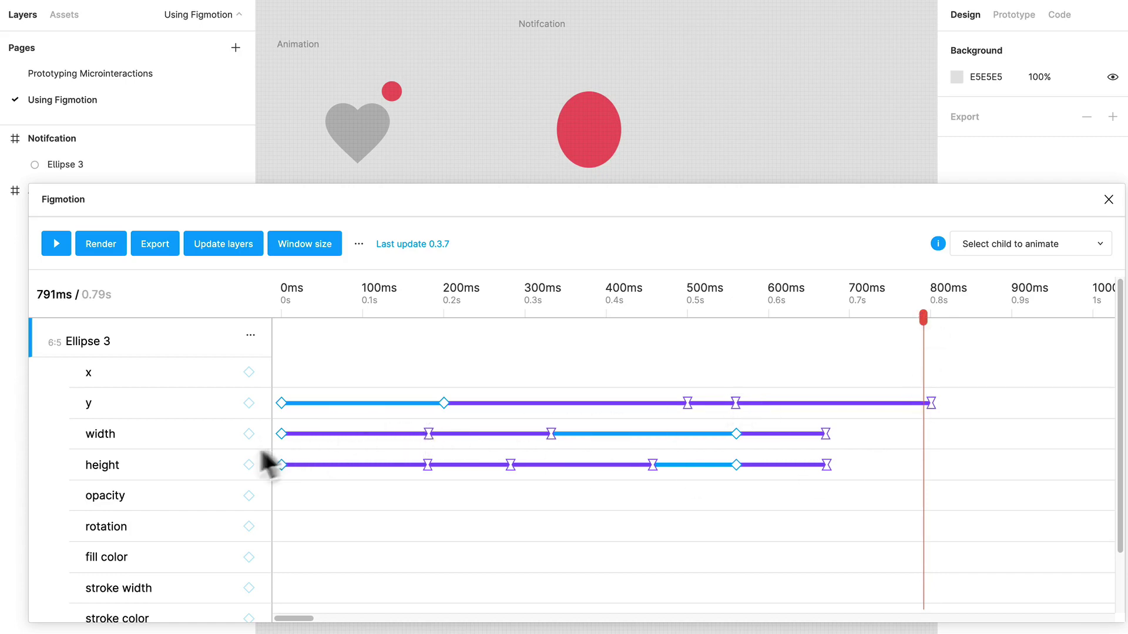
Step: Add final width and height keyframes at the end, around 779–791ms
click(250, 435)
click(250, 465)
drag(914, 438, 913, 468)
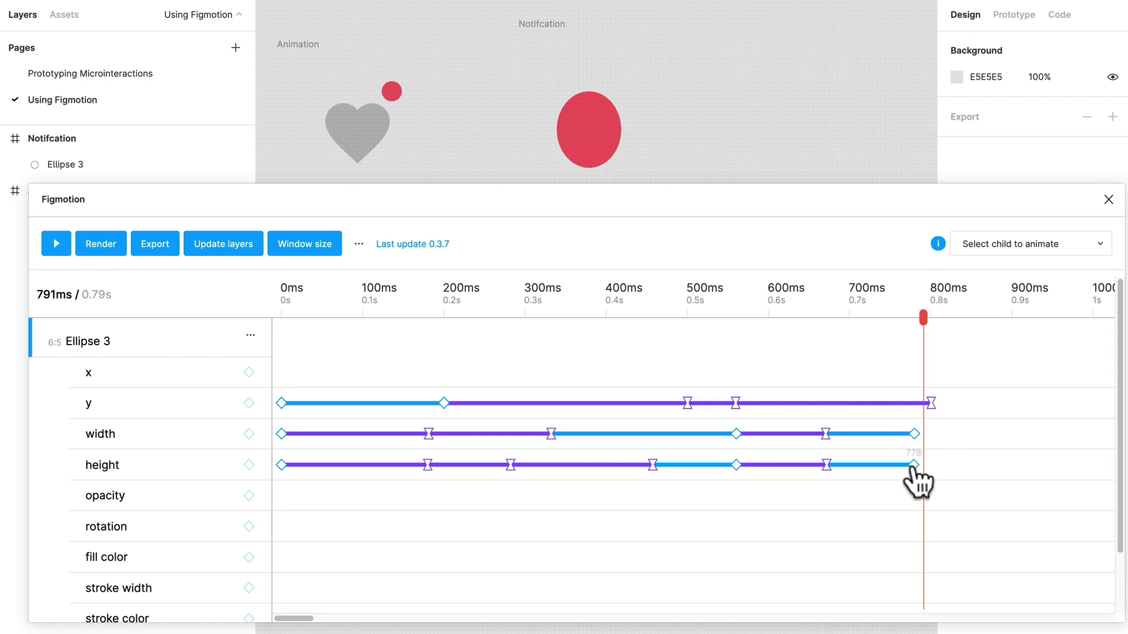
click(249, 434)
click(249, 465)
click(924, 435)
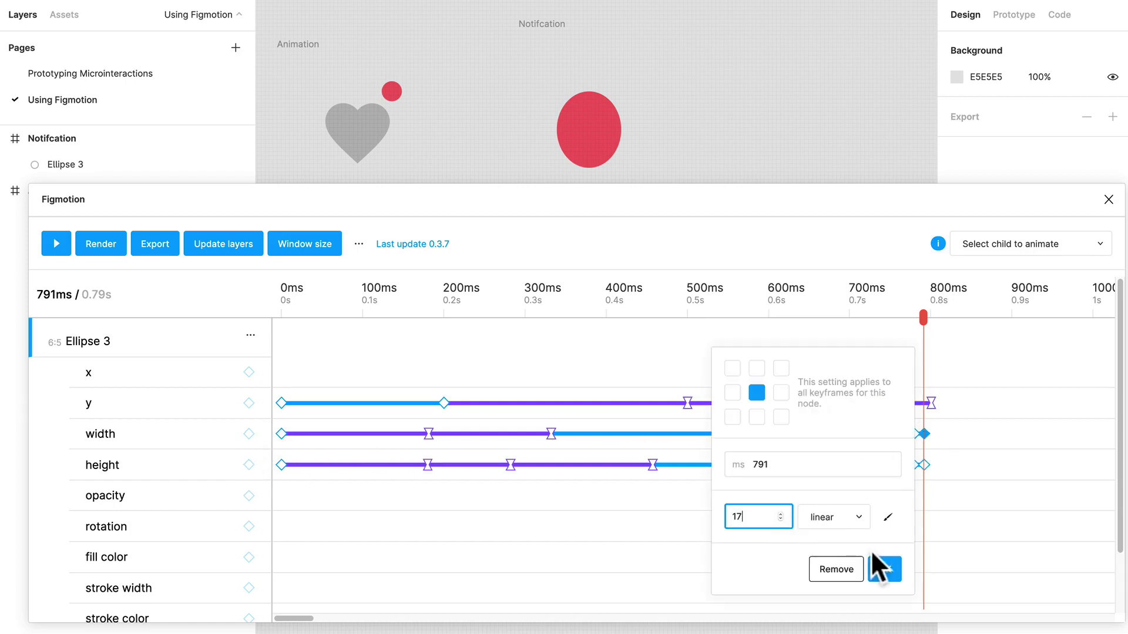
click(884, 569)
Step: Set the final height keyframe value to 17
click(925, 465)
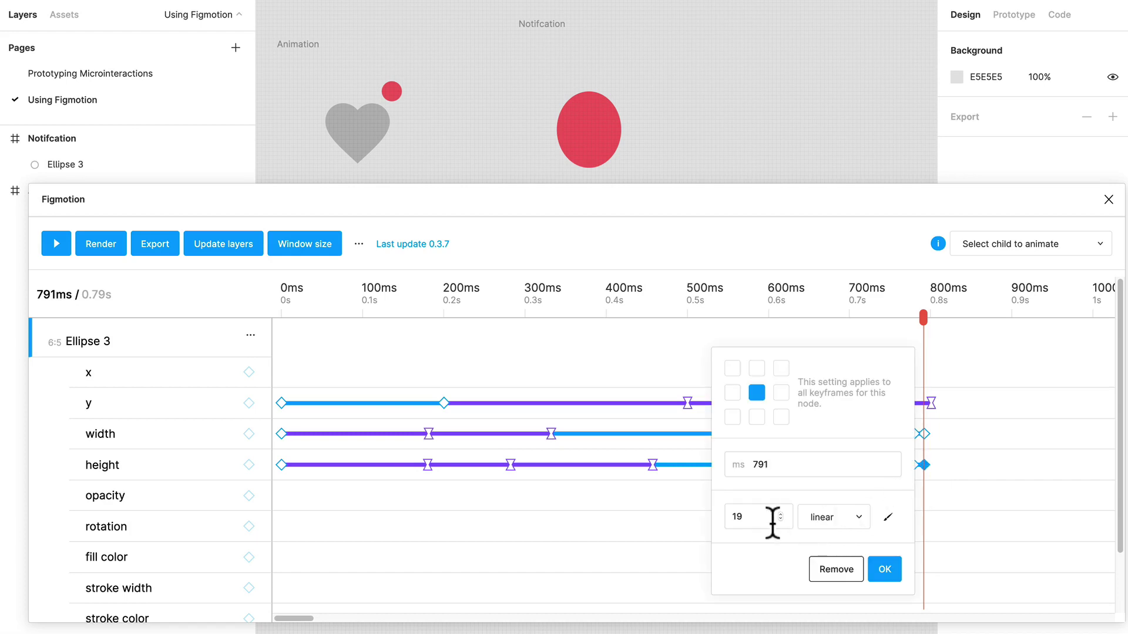
text(17)
key(Return)
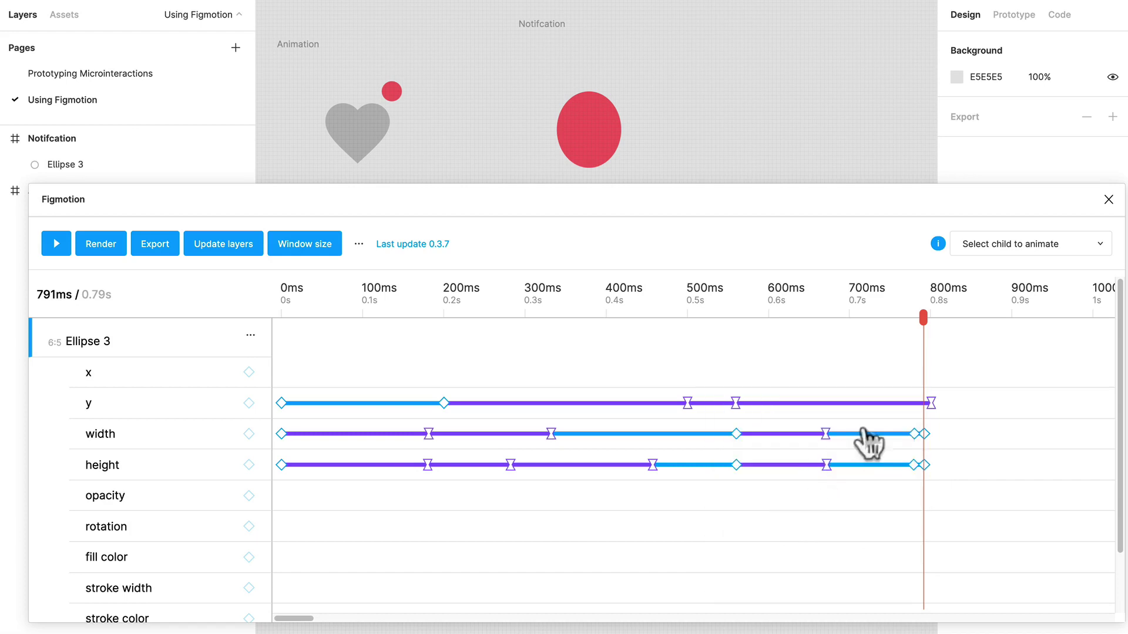
Step: Give the final width and height keyframes easeInOut easing, then rewind to 0 ms
click(924, 436)
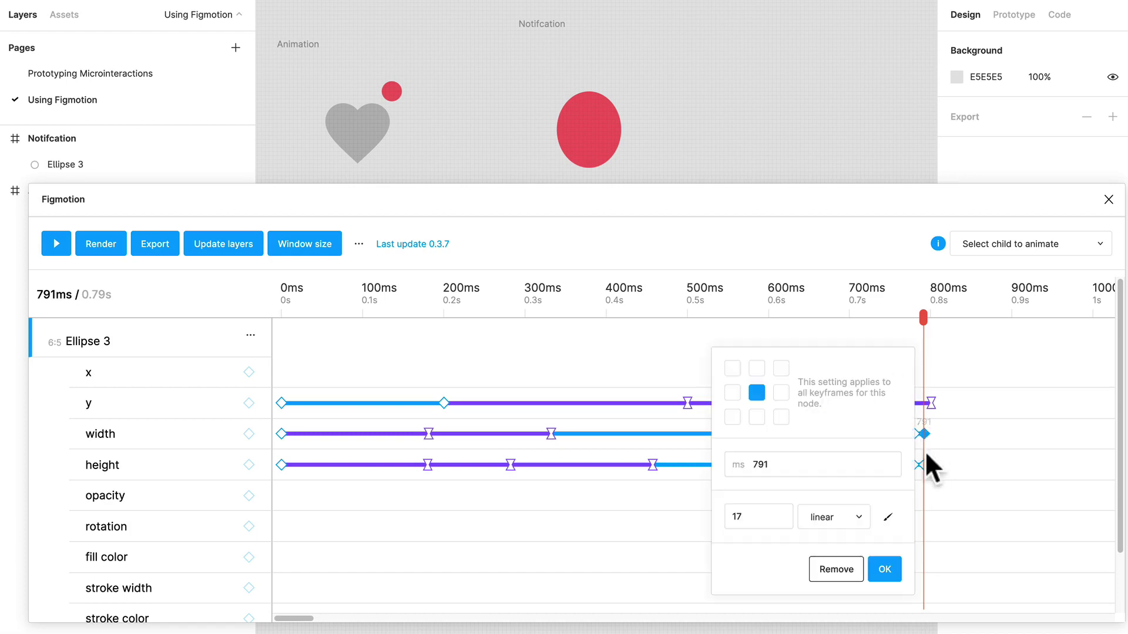
click(860, 518)
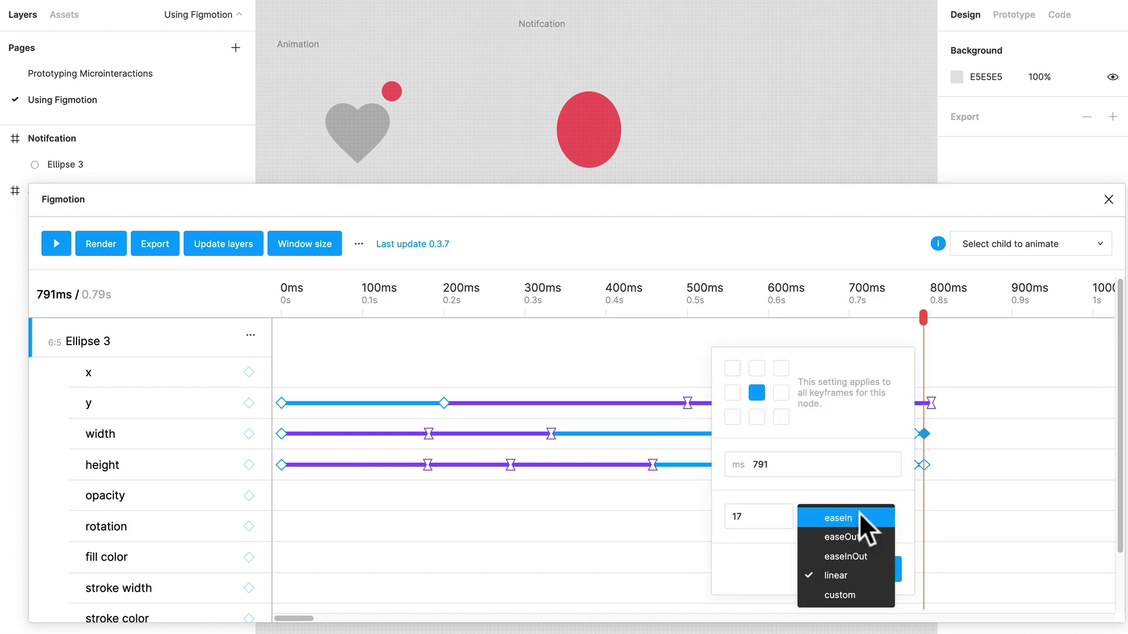
double_click(869, 568)
click(869, 555)
click(885, 569)
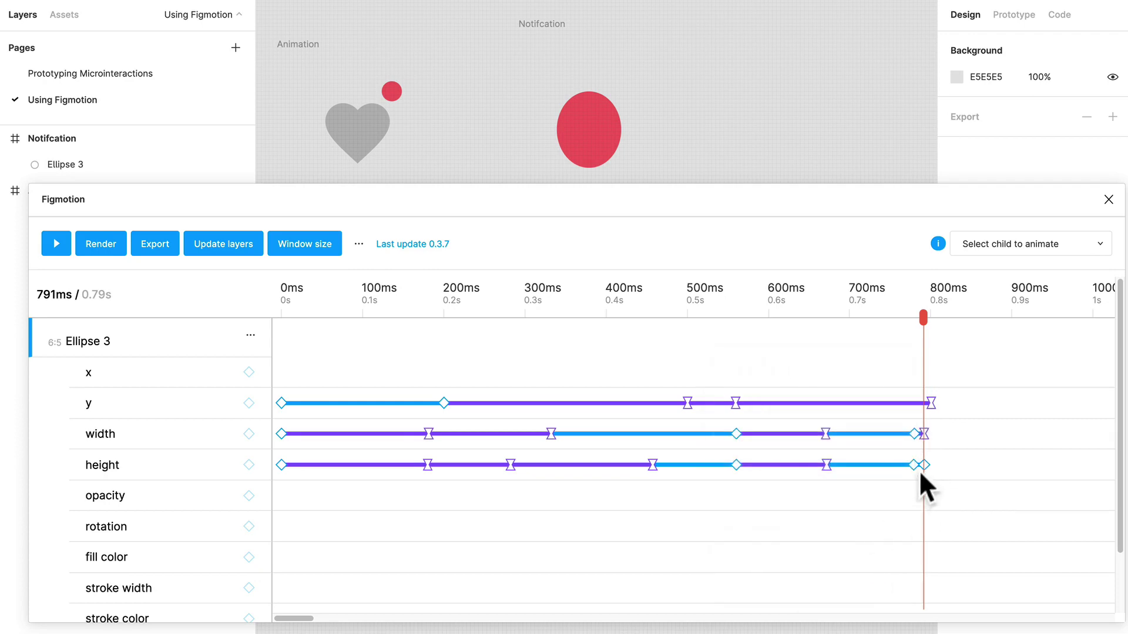
click(924, 465)
click(856, 516)
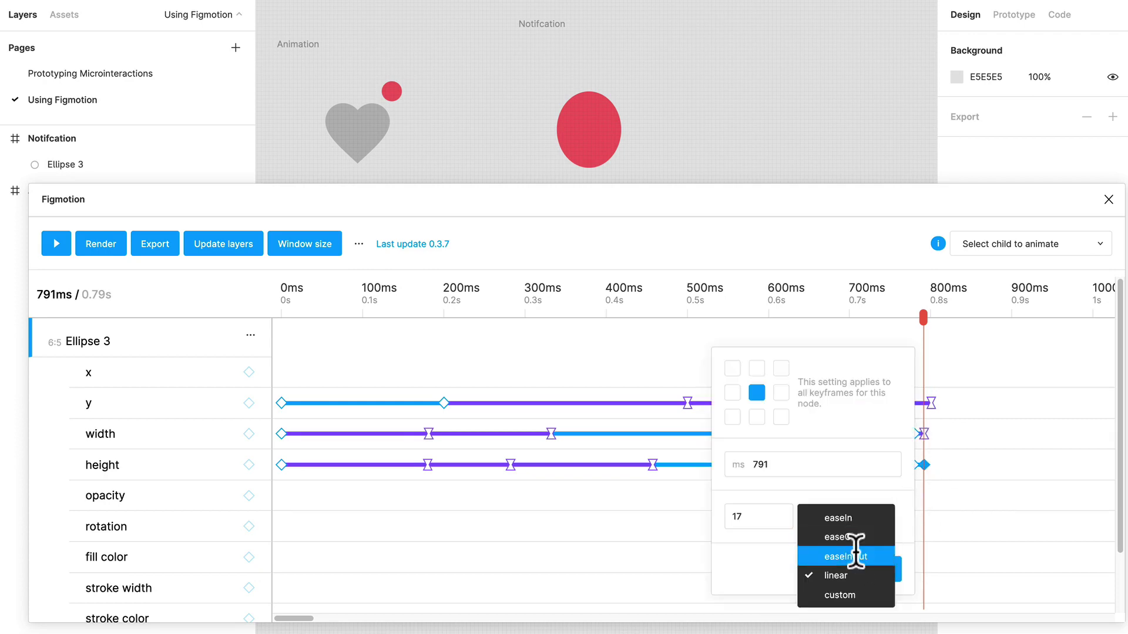
click(864, 553)
click(881, 571)
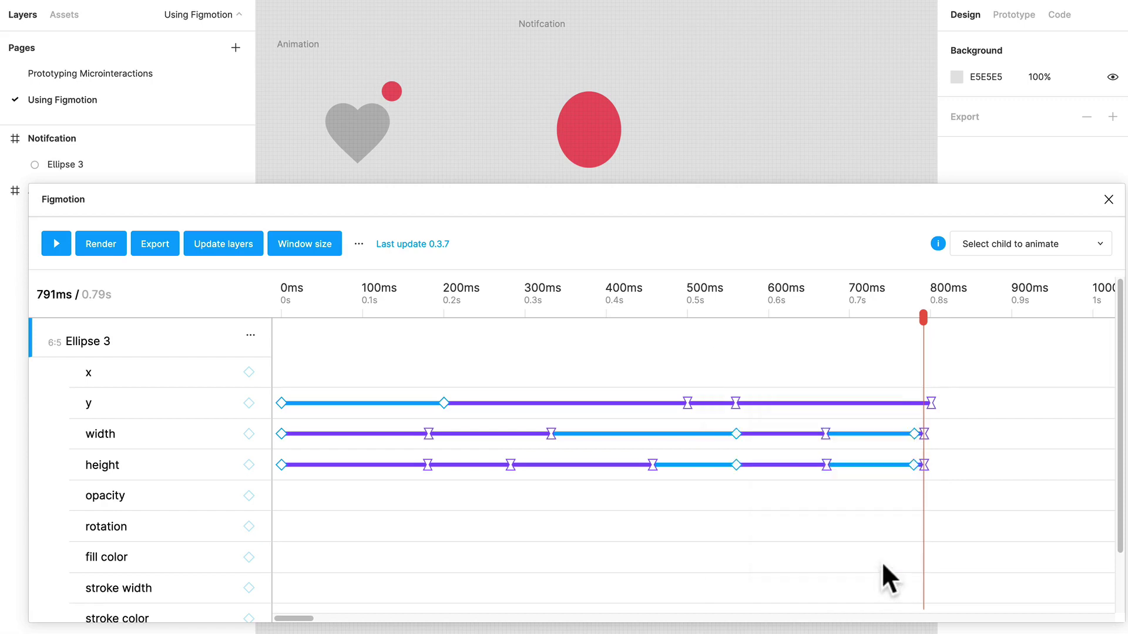
click(911, 435)
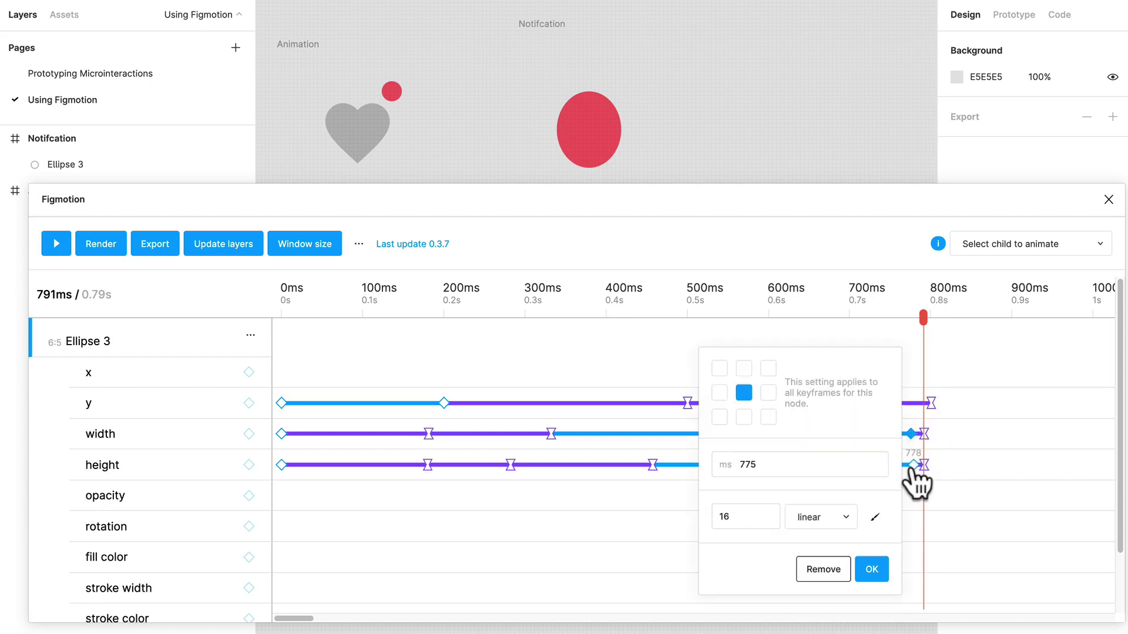
click(908, 471)
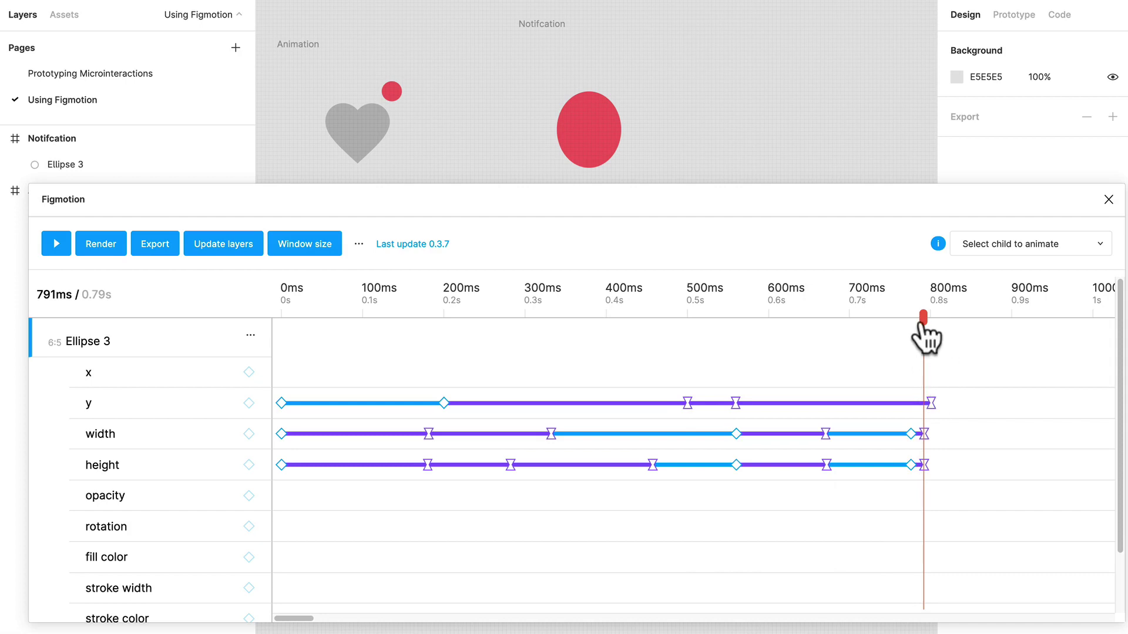
drag(920, 324, 226, 364)
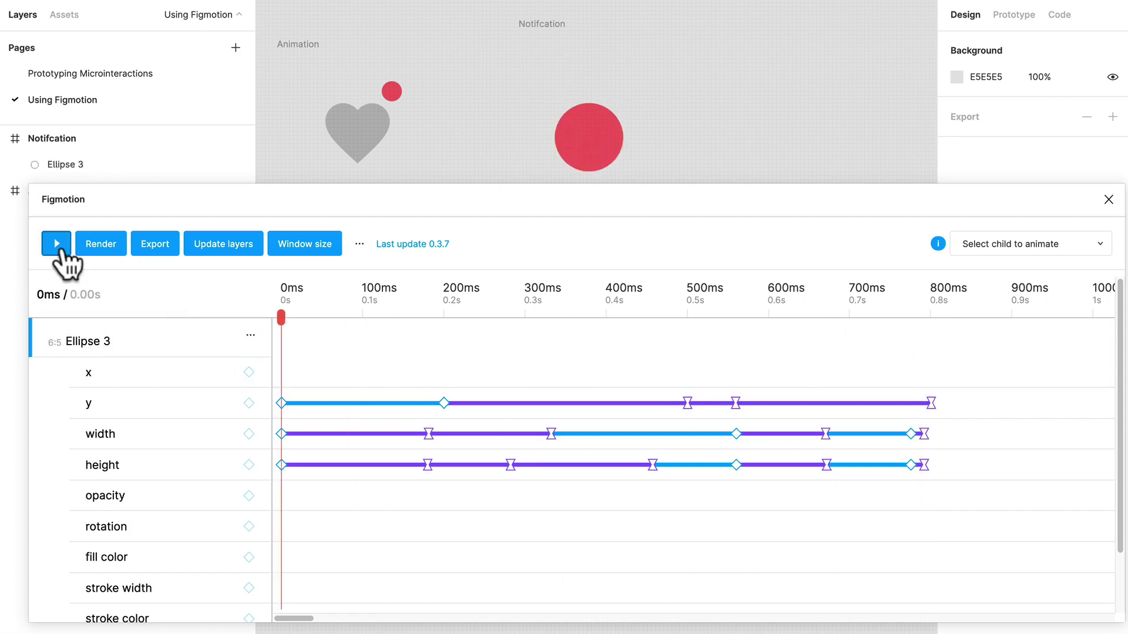
Step: Play the bounce preview and set the final width keyframe value to 15
click(59, 244)
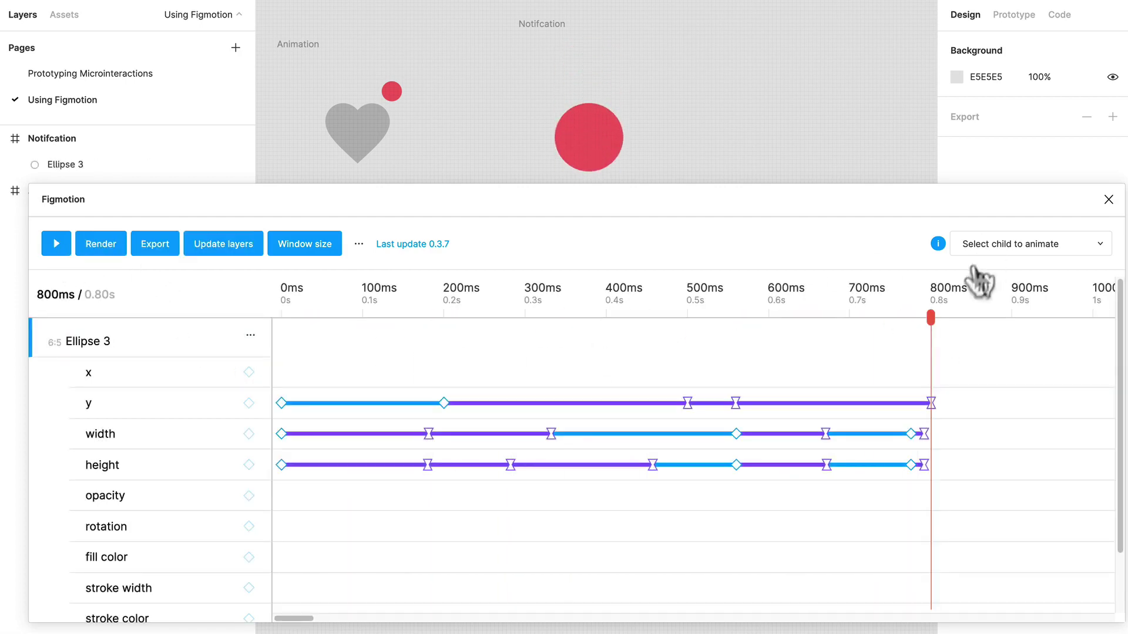
mouse_move(925, 315)
mouse_down()
mouse_move(783, 329)
mouse_move(960, 325)
mouse_move(919, 334)
mouse_move(929, 332)
mouse_up()
click(925, 436)
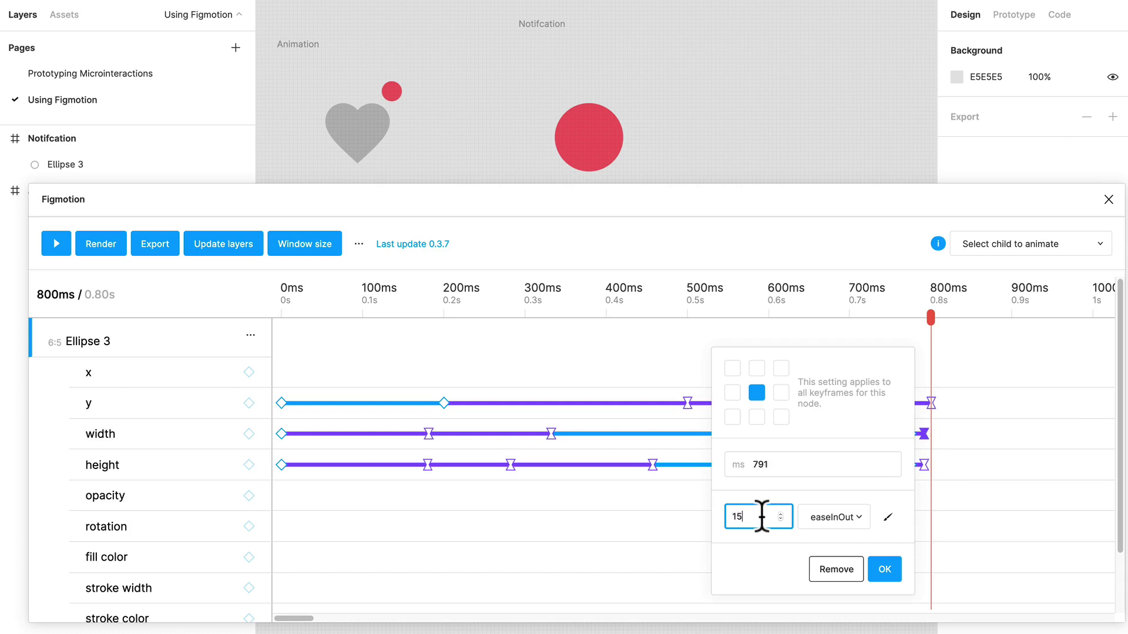
key(Return)
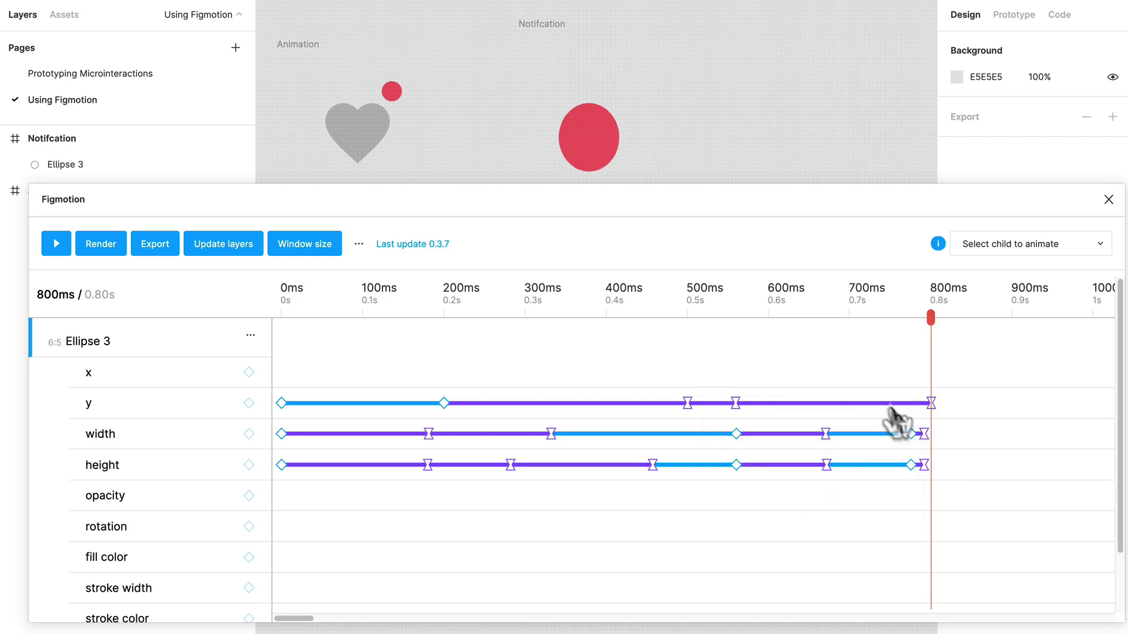
click(924, 434)
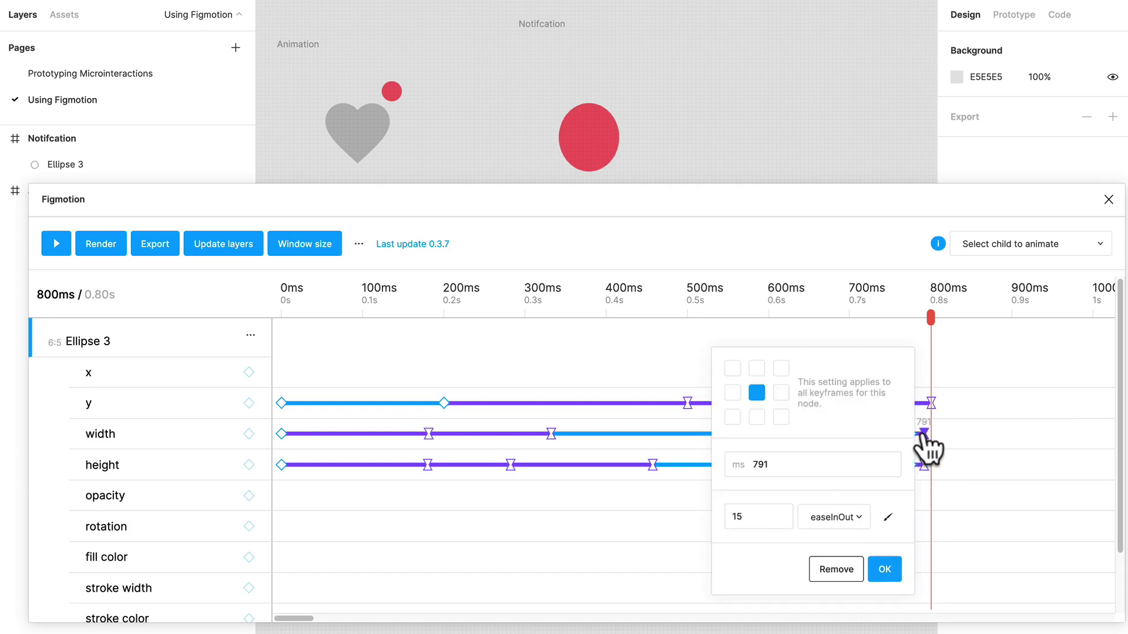
drag(784, 518, 716, 499)
key(Return)
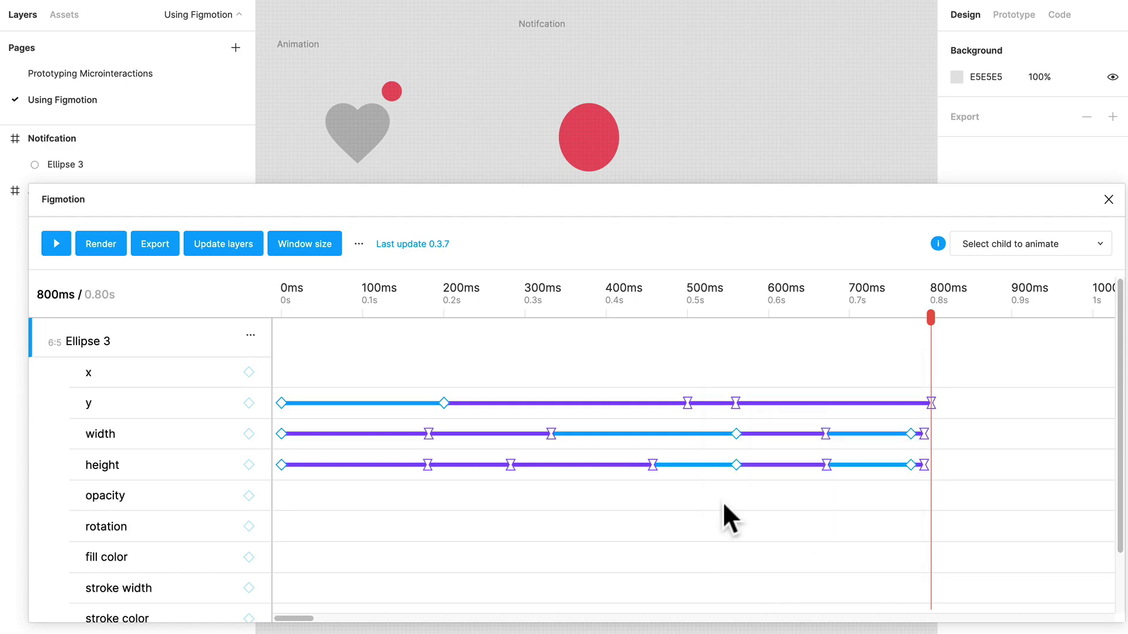
key(ctrl+a)
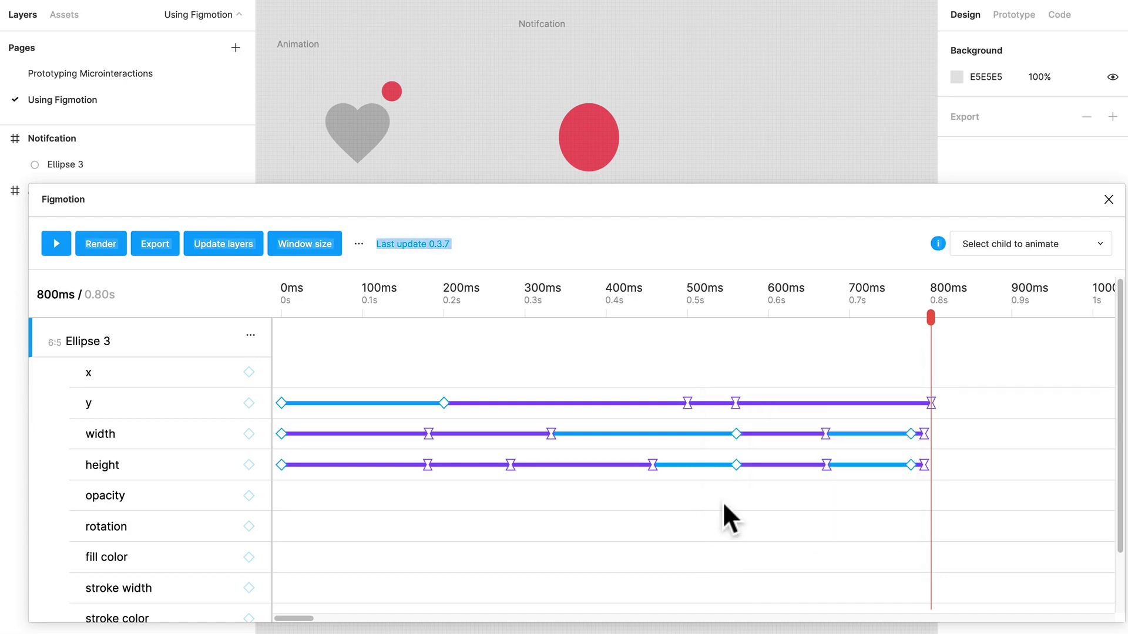
click(925, 436)
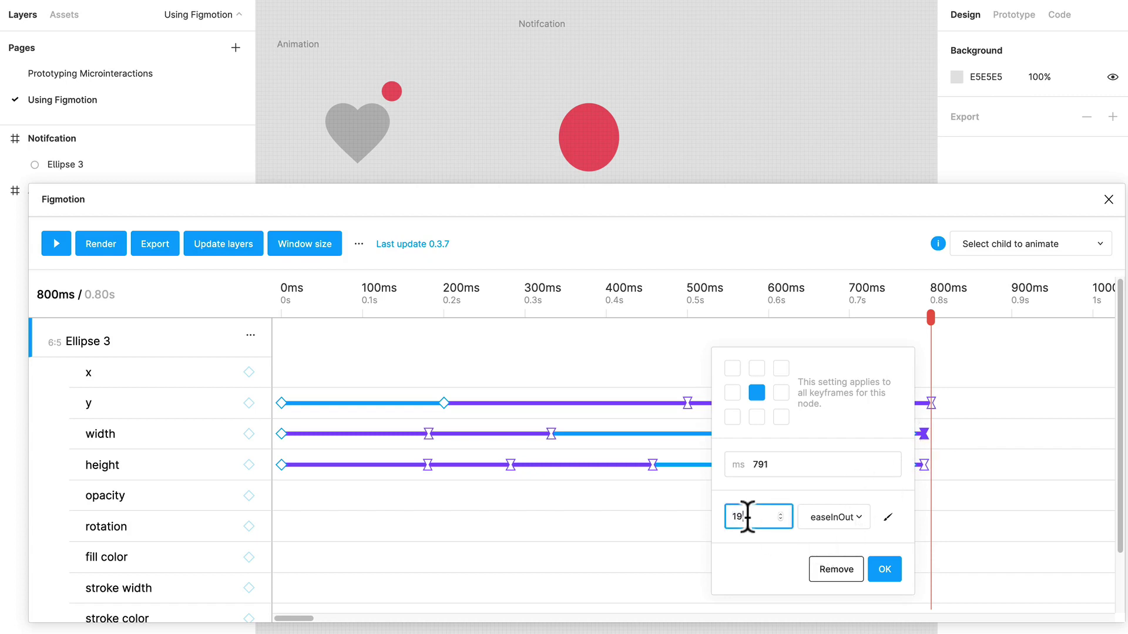
key(Return)
Step: Set the final height keyframe value to 15 and preview the squash near the end
click(925, 465)
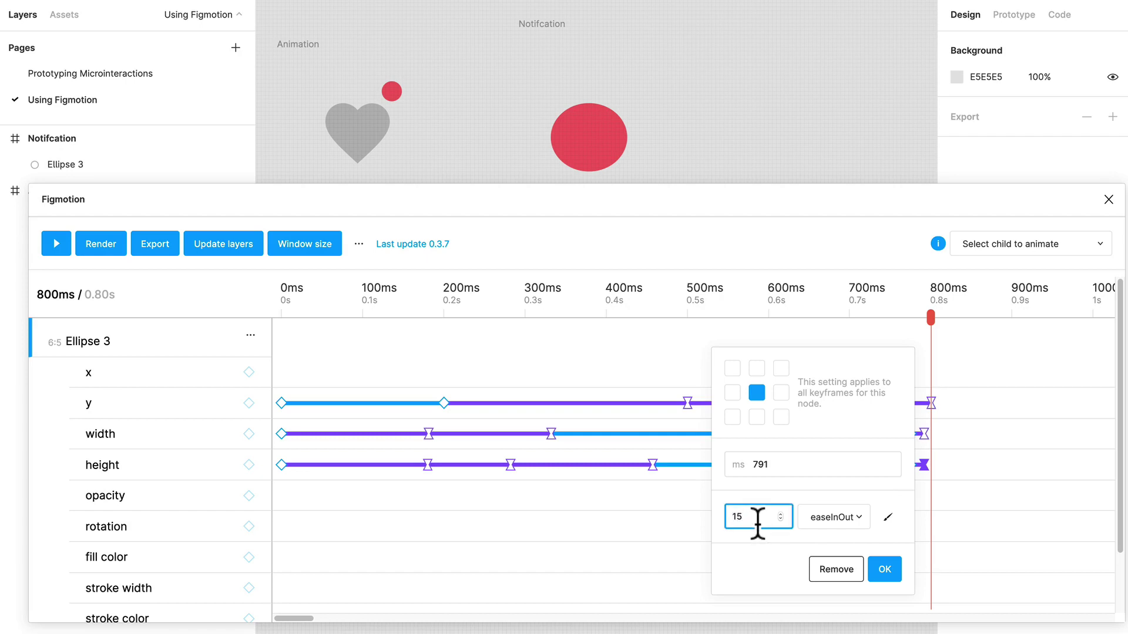
click(902, 573)
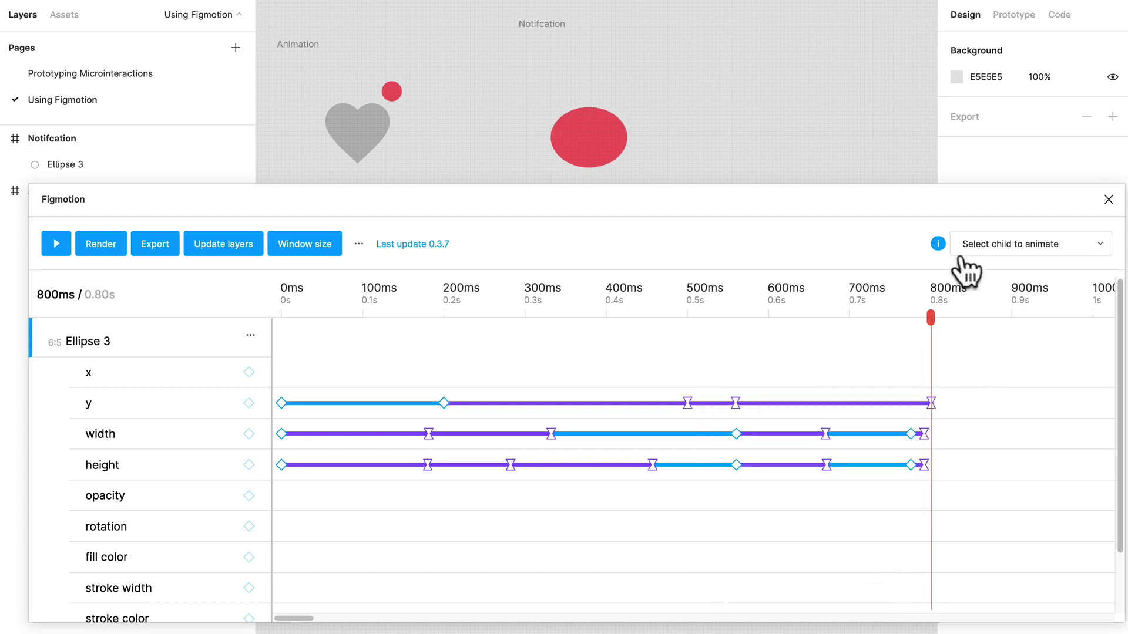
drag(924, 315, 389, 494)
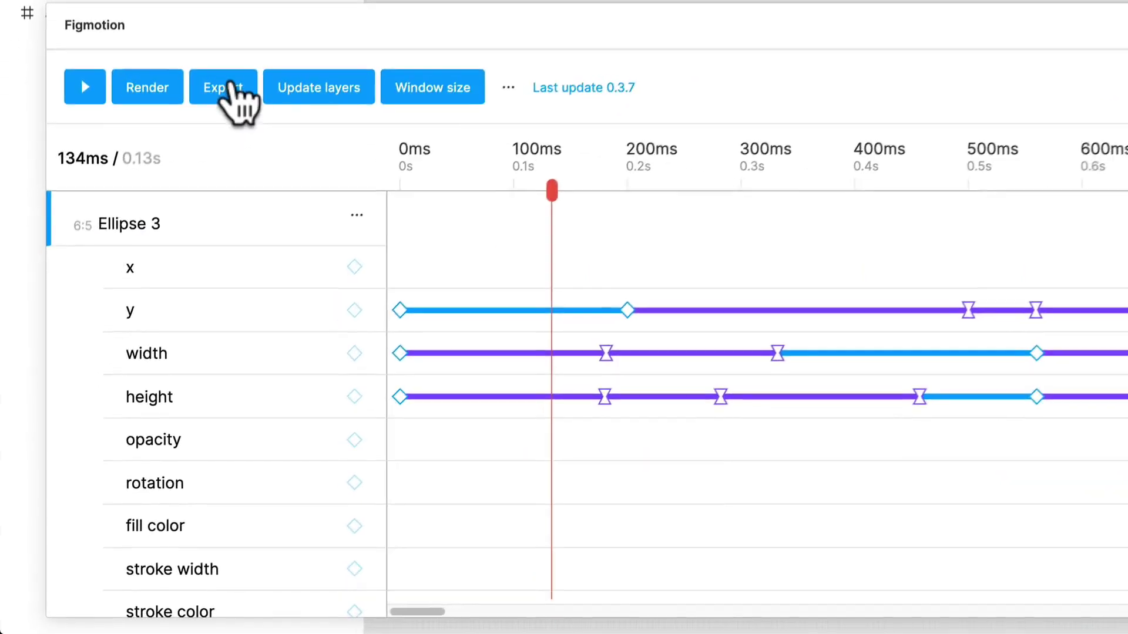
Step: Render Ellipse 3 with Format gif, loop enabled and Framerate 50
click(155, 244)
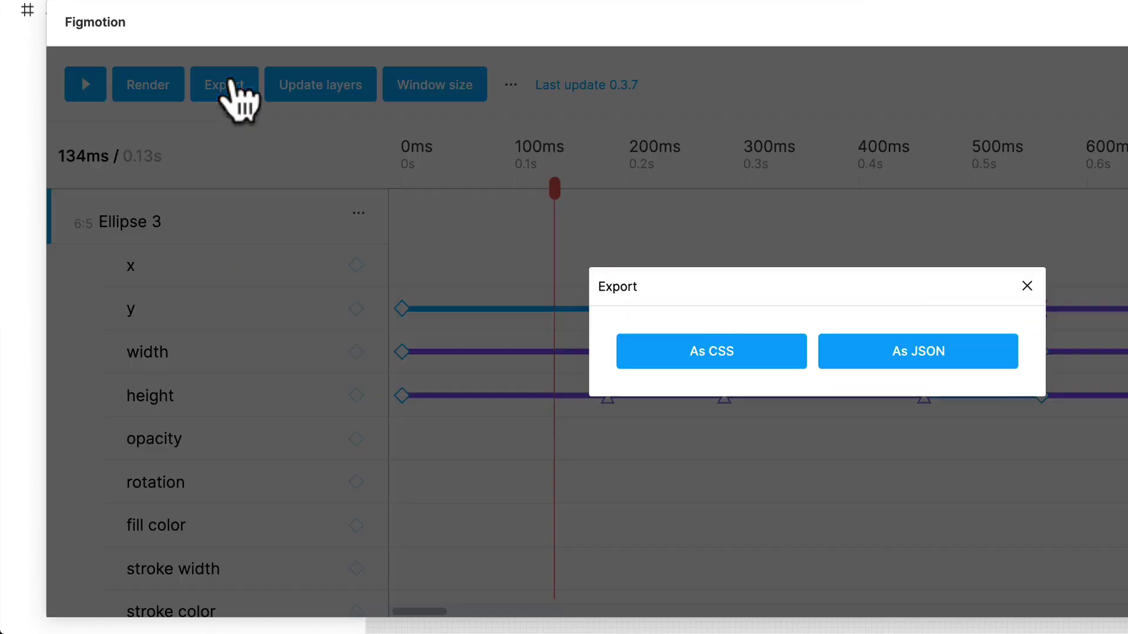
click(1028, 286)
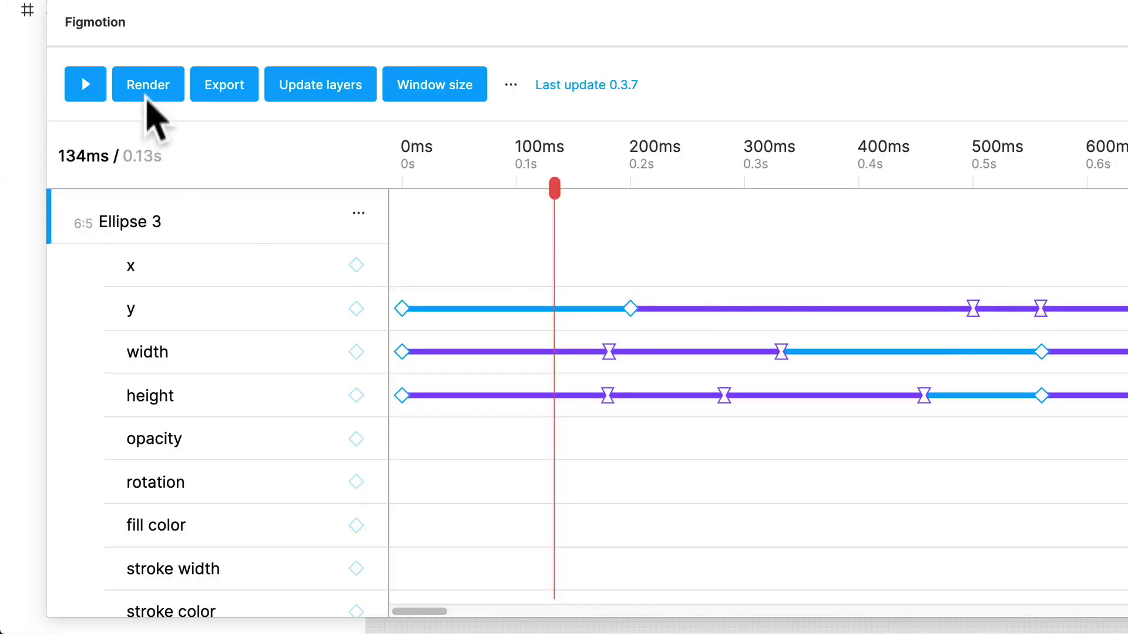
click(149, 94)
click(726, 309)
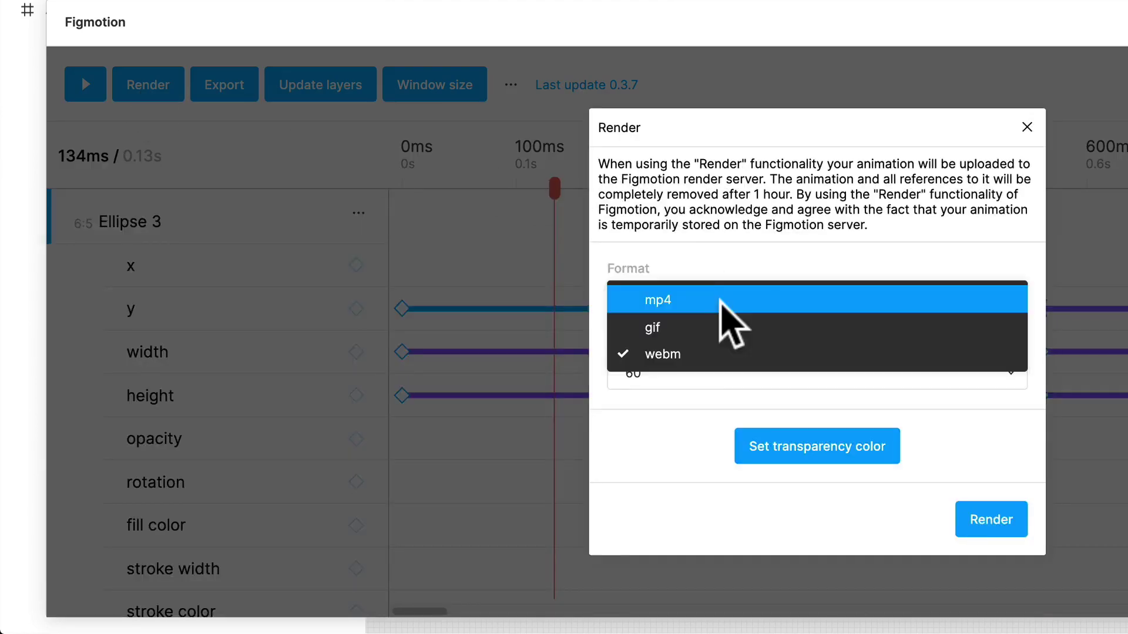
click(702, 326)
click(686, 415)
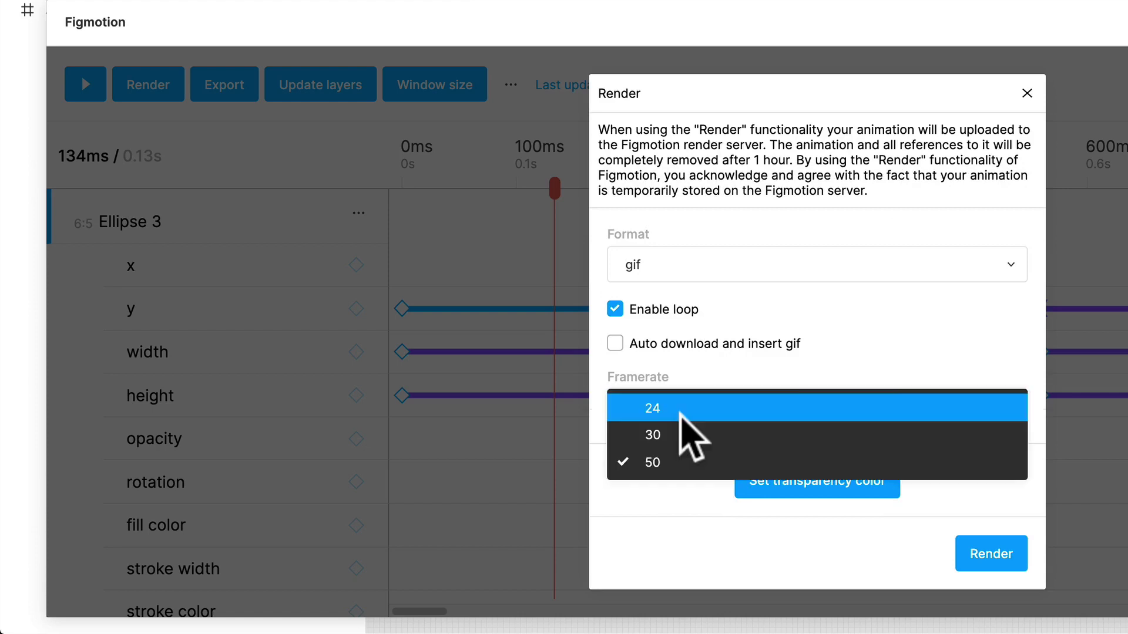
click(826, 320)
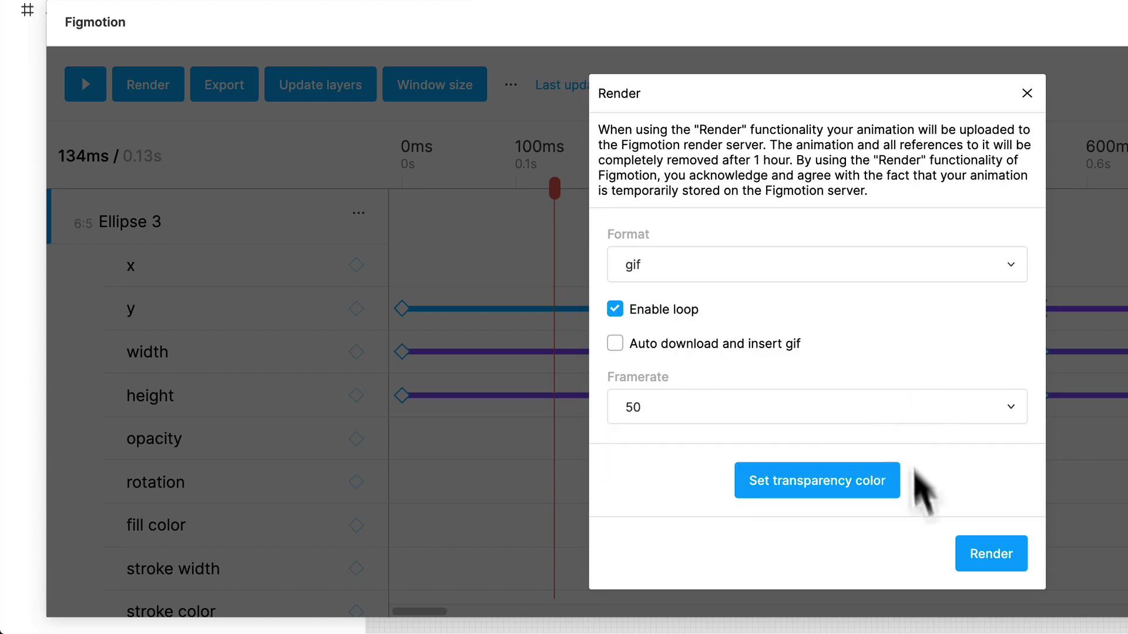
click(840, 492)
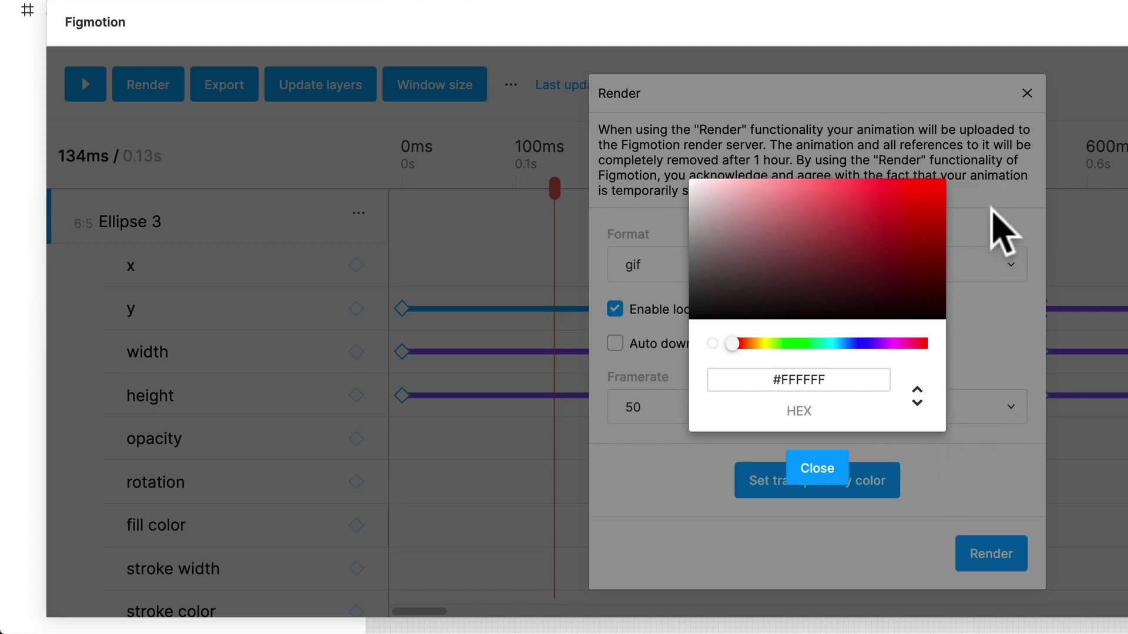
click(813, 470)
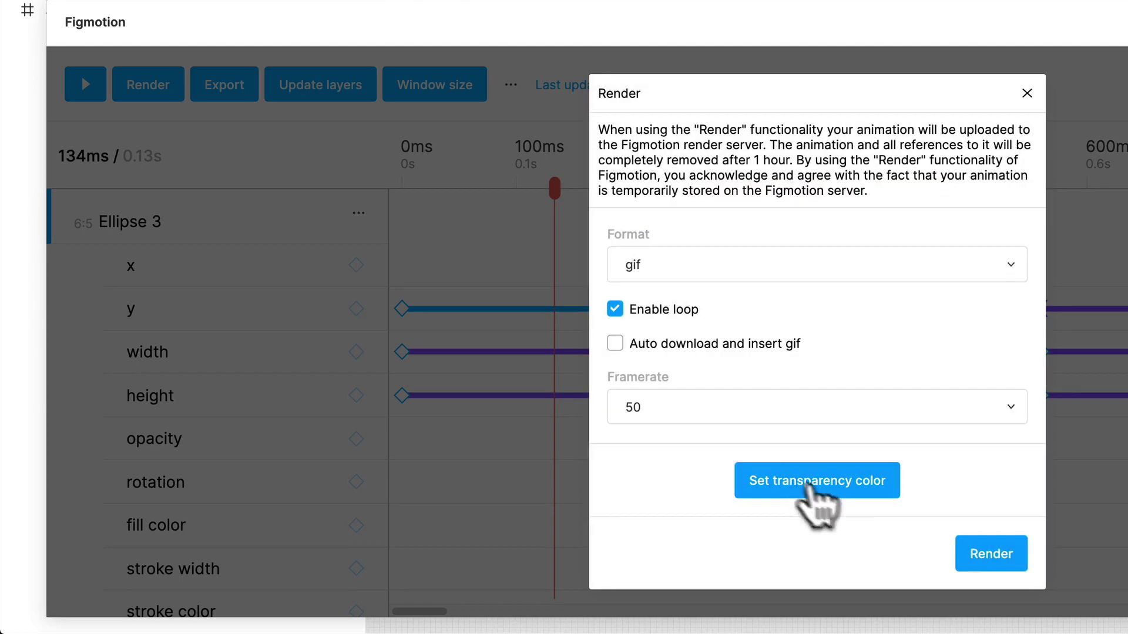
click(1001, 561)
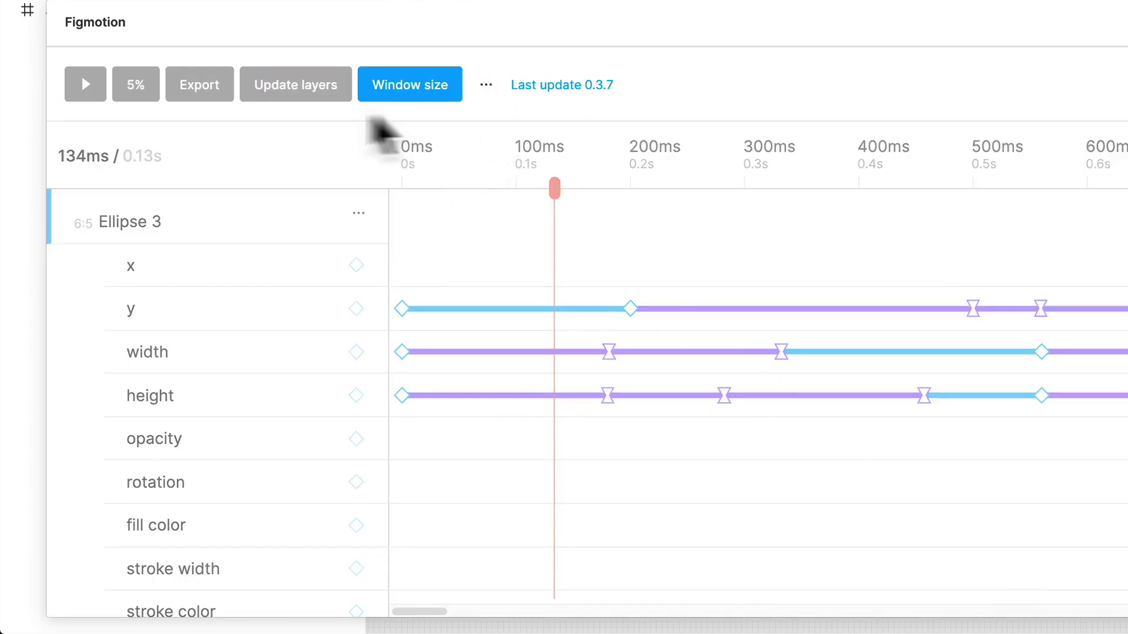